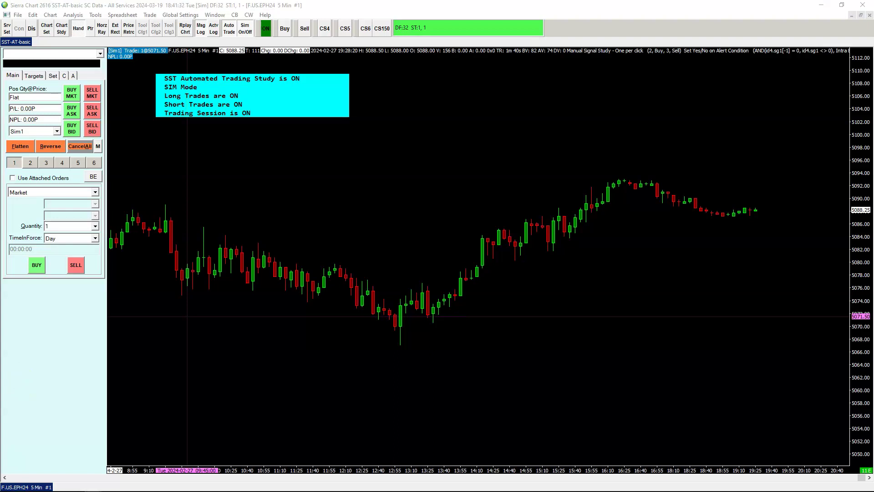
Show the pyramiding scheme image in the browser window, and return to the trading chart
drag(0, 207, 151, 68)
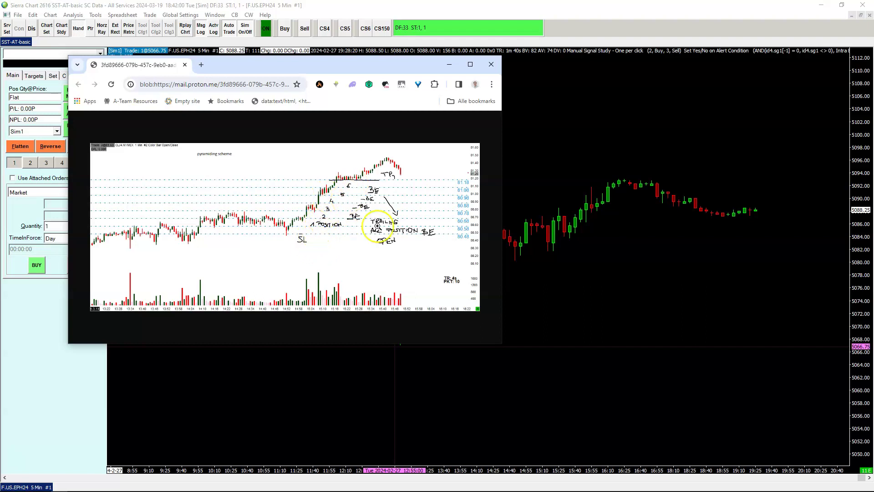
click(382, 51)
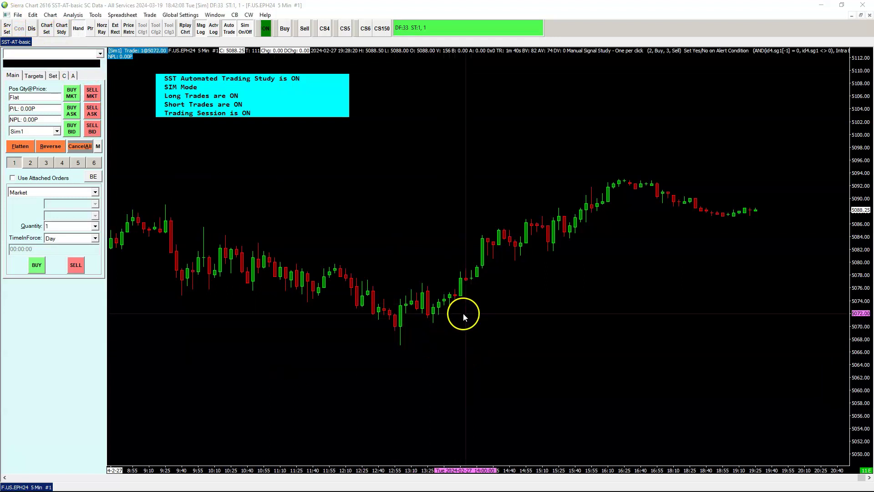
drag(461, 313, 419, 332)
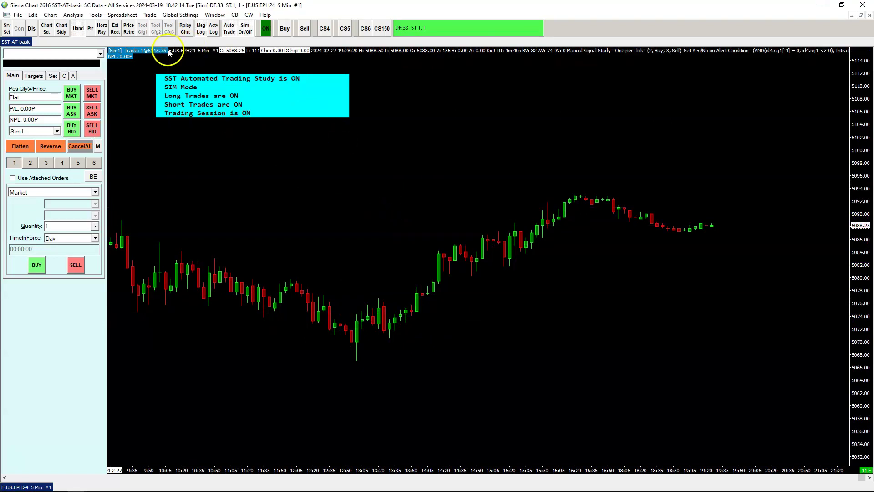
Open the settings of the SST Auto Trading Study V2 from the chart's studies
click(63, 33)
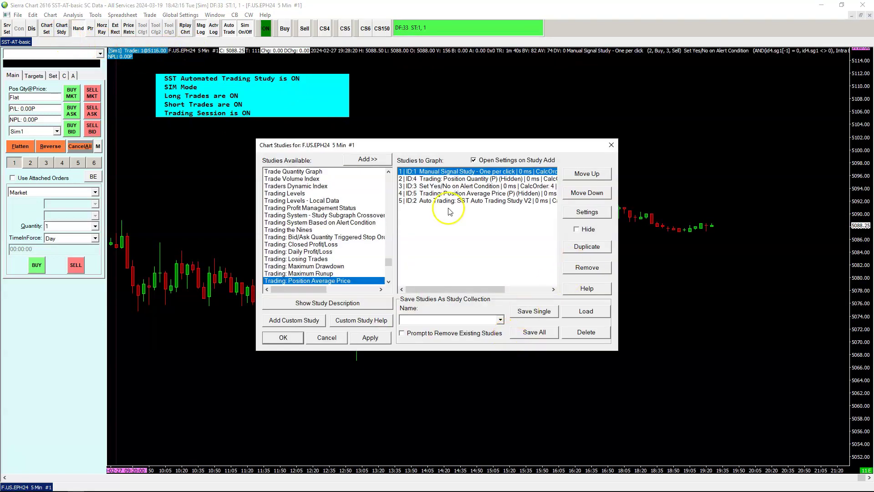
click(453, 201)
click(587, 213)
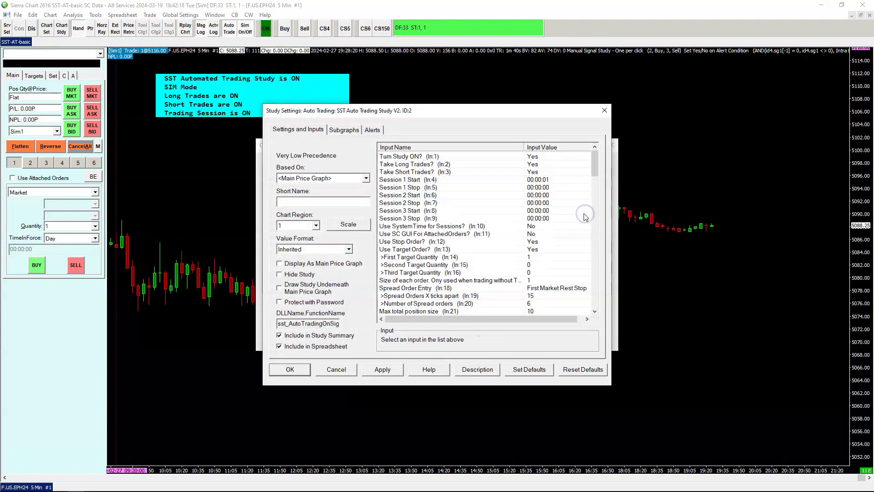
Examine the study's inputs for target quantities, spread orders, entries, exits, initial stop and trailing stop
click(539, 257)
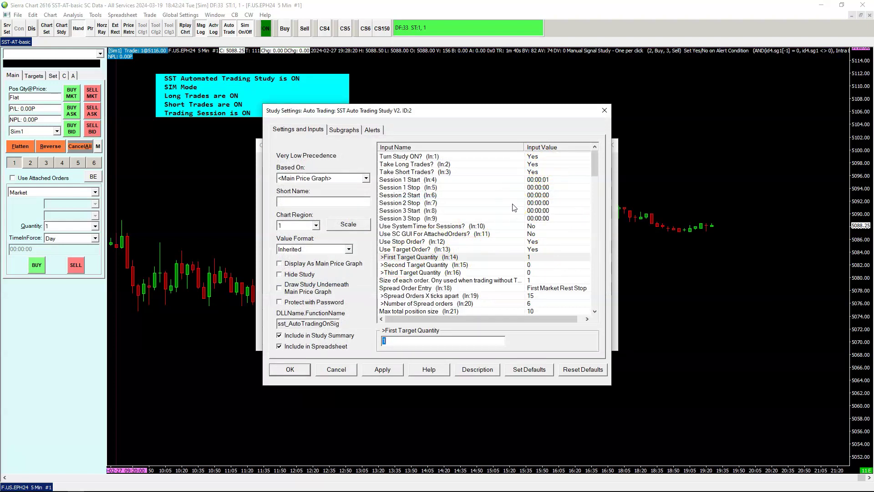
scroll(514, 207, down, 6)
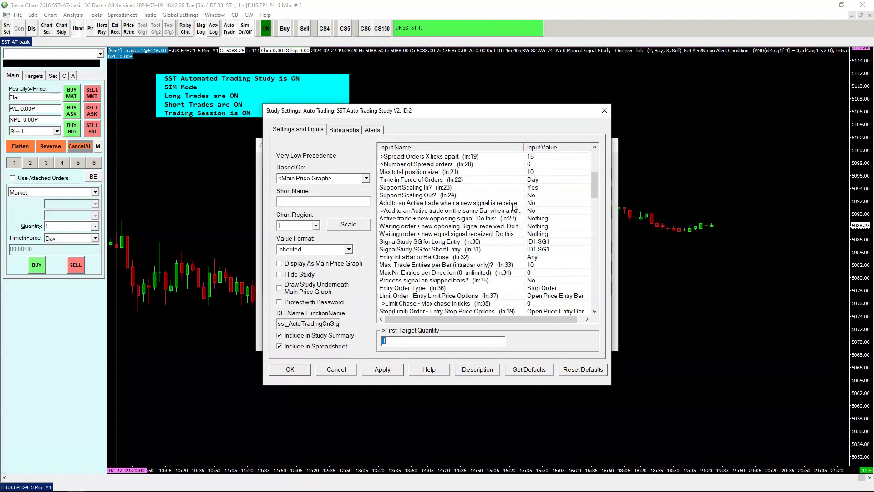
scroll(515, 207, down, 4)
scroll(514, 208, down, 6)
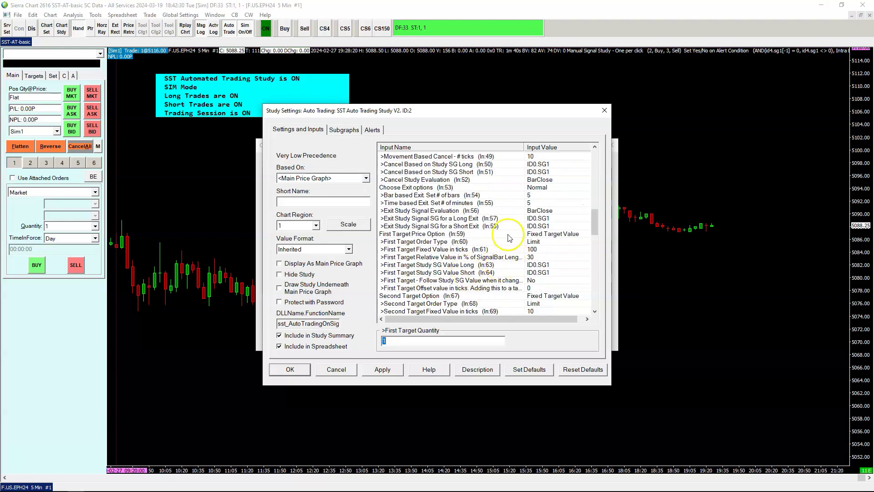
scroll(511, 234, down, 10)
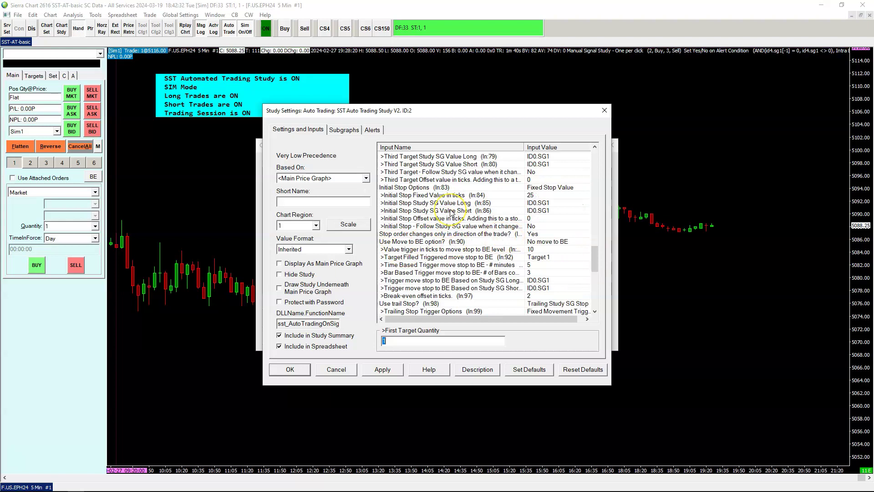
scroll(453, 215, up, 20)
scroll(453, 191, up, 6)
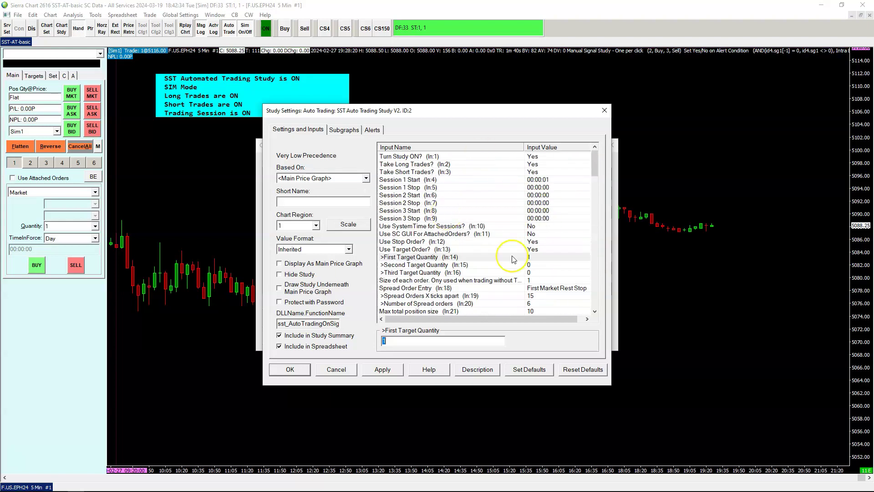
scroll(512, 255, down, 2)
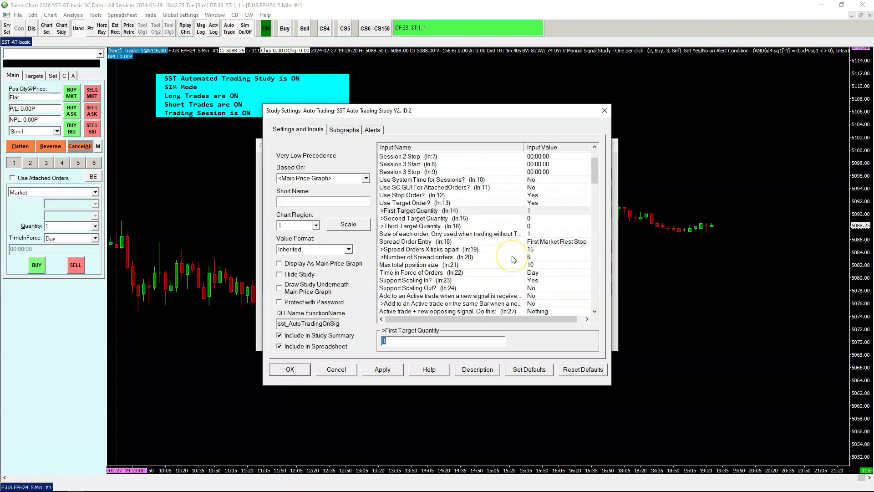
Try No Spread Order Entry and First Market Rest Limit for Spread Order Entry, and return it to First Market Rest Stop
click(447, 243)
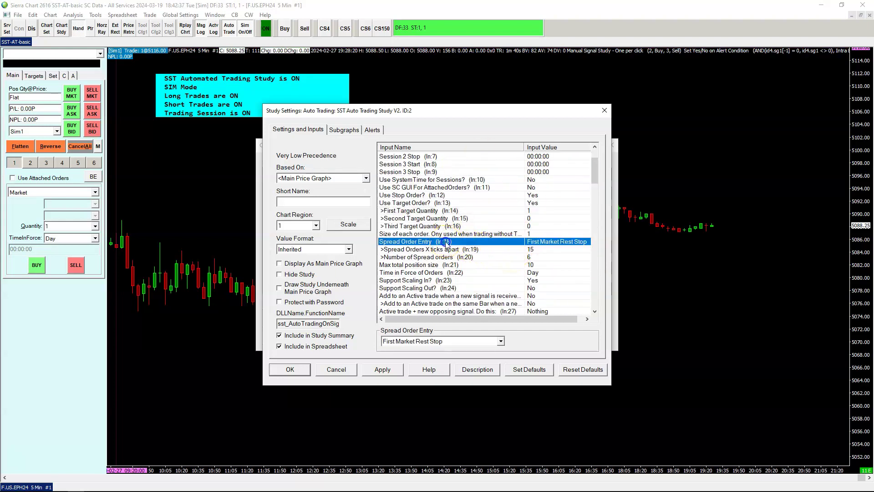
click(417, 341)
click(417, 349)
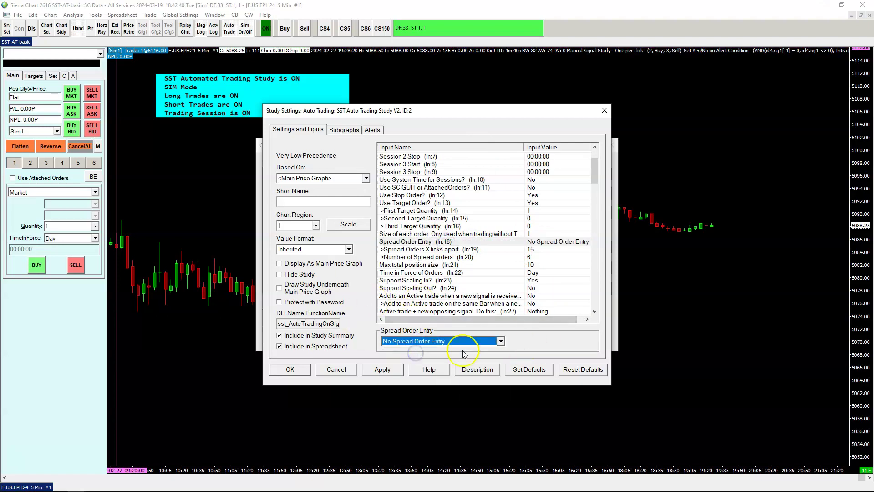
click(417, 345)
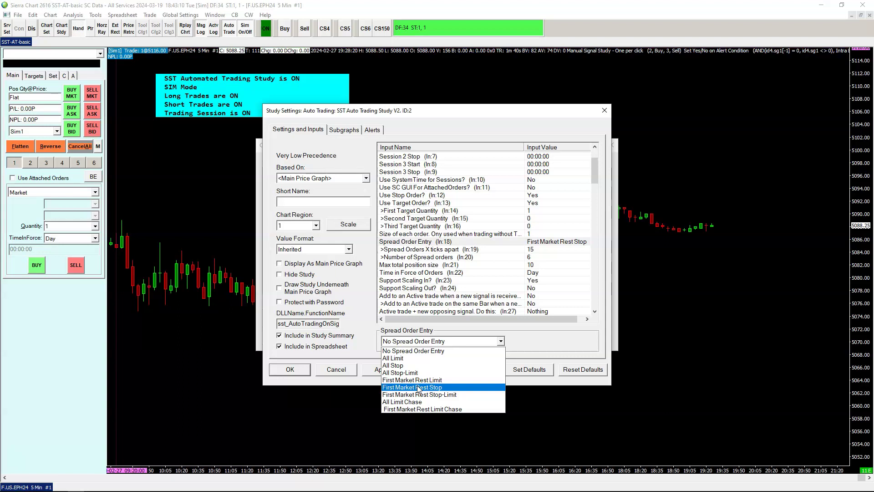
click(417, 380)
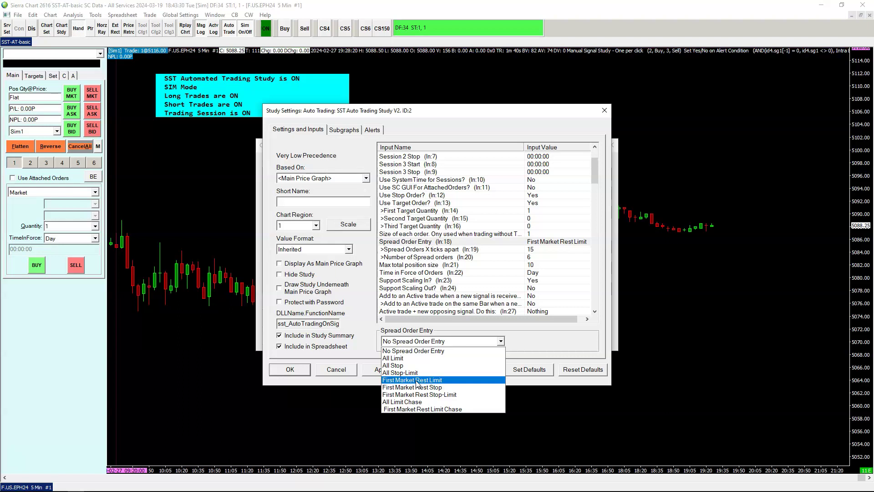
click(415, 388)
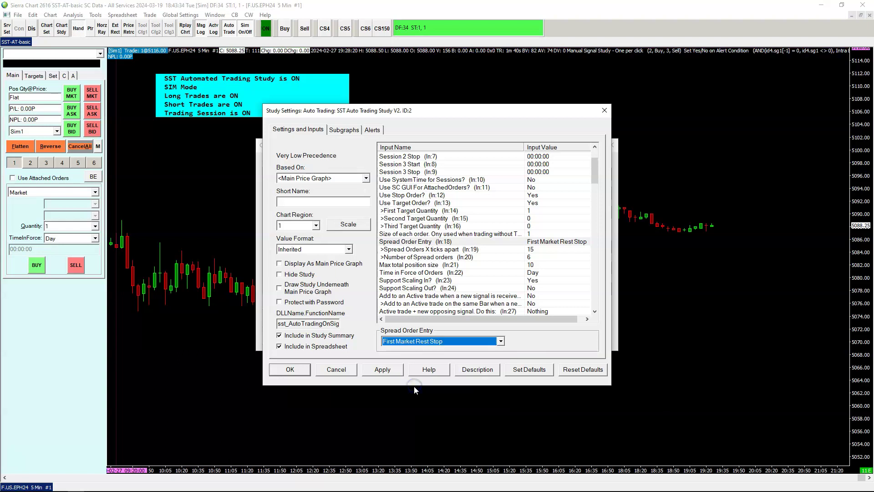
Set the spread orders 10 ticks apart, and confirm the study settings and the chart studies
click(539, 251)
text(10)
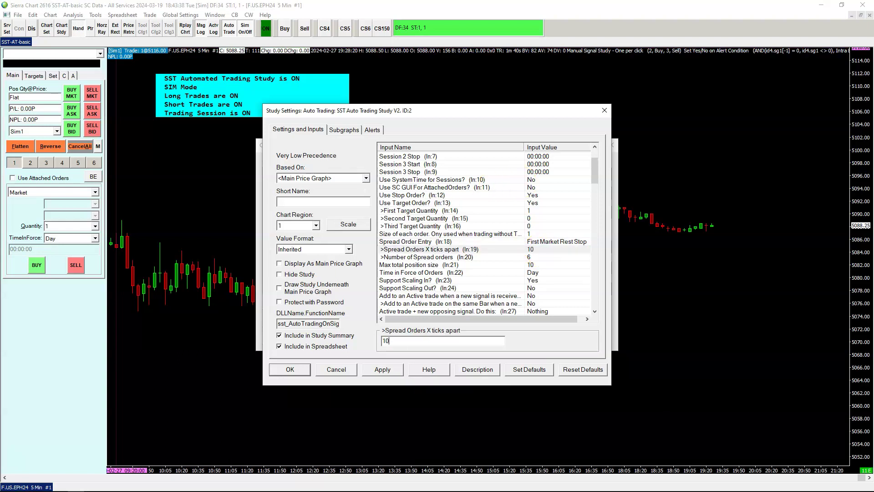
click(506, 258)
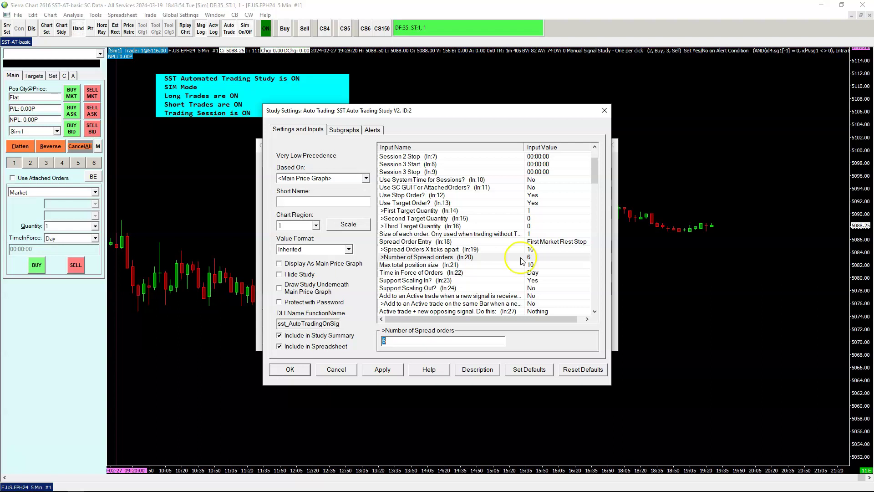
click(294, 370)
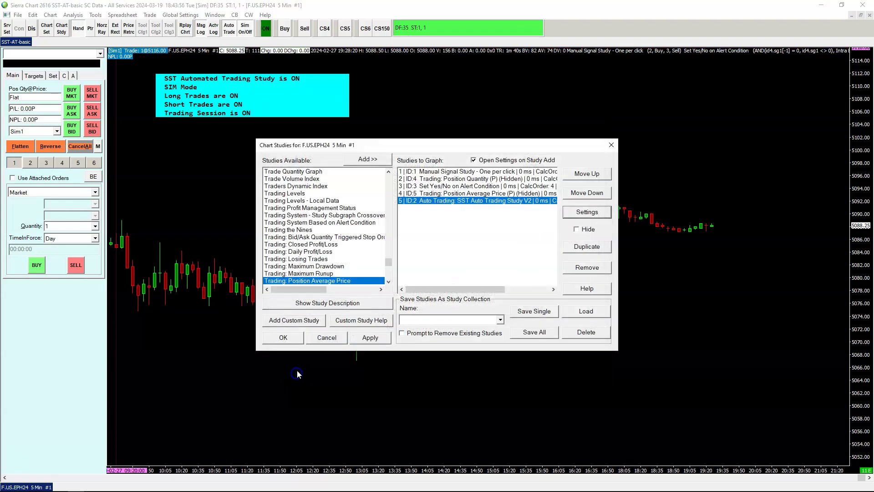
click(296, 337)
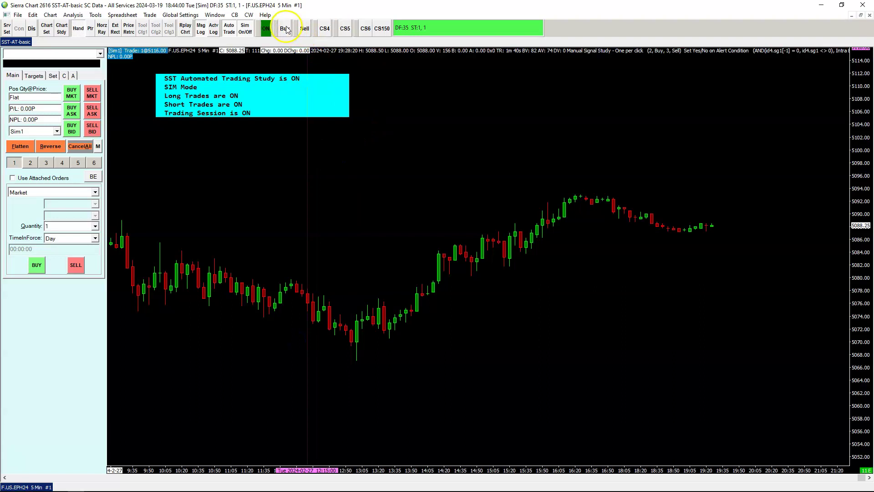
Generate a buy signal to enter long with the spread stop orders
click(268, 28)
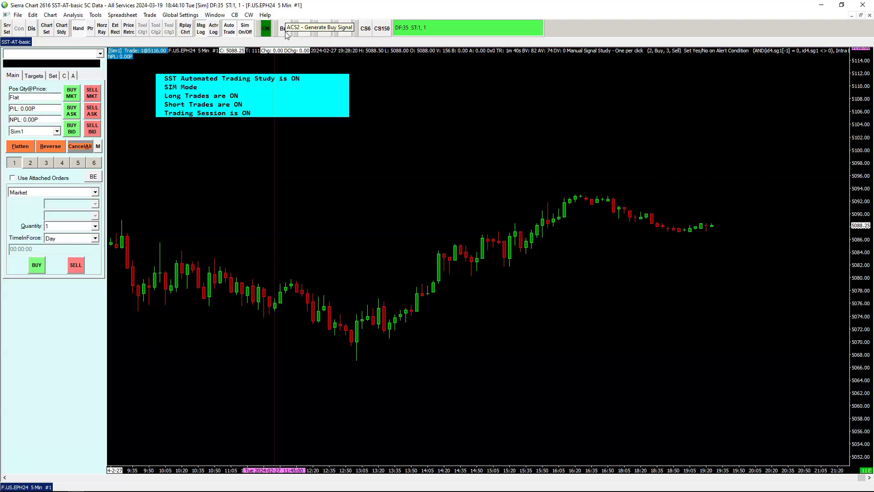
click(285, 31)
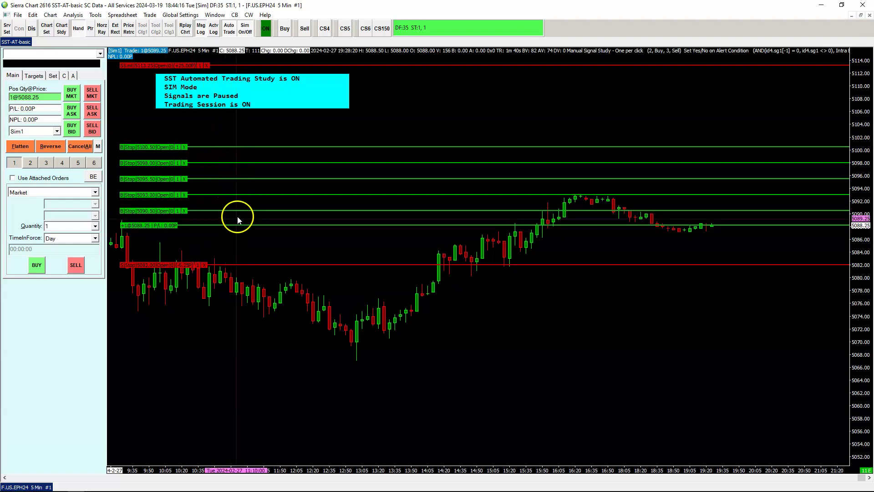
drag(627, 288, 413, 346)
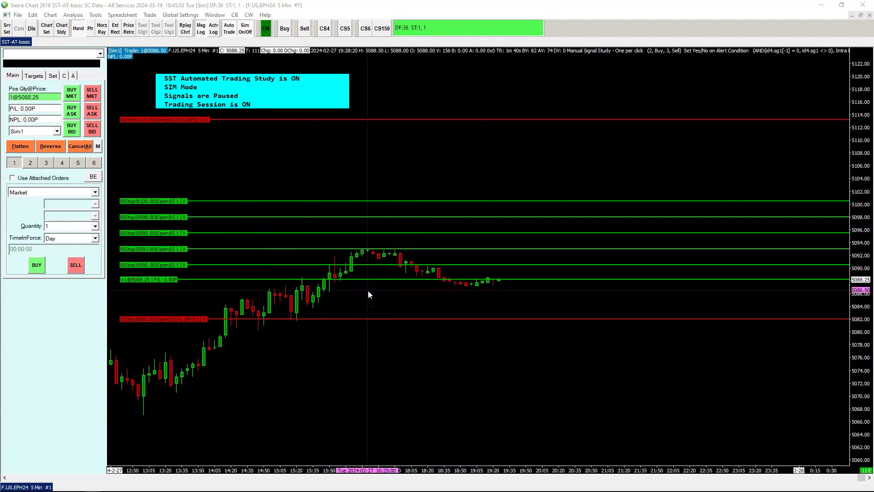
Examine the market entry, the stop entry orders above it, the target and the stop loss on the chart
click(452, 280)
click(292, 27)
click(353, 277)
click(259, 317)
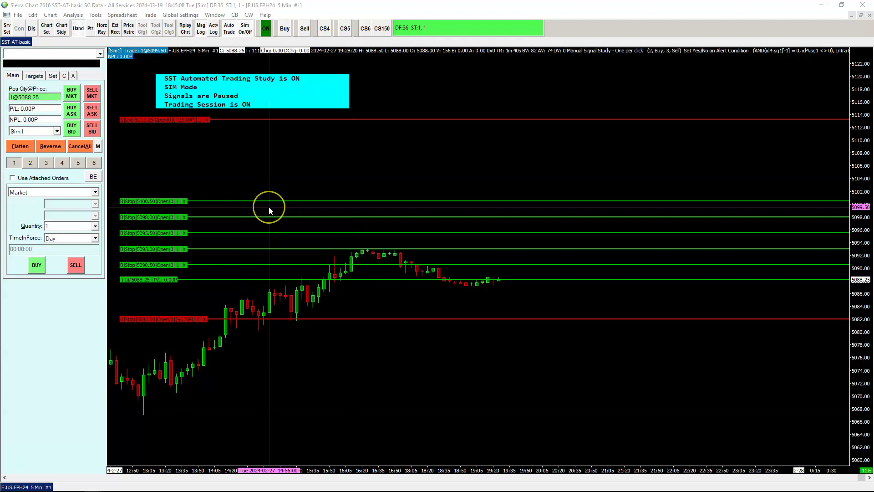
click(287, 142)
click(345, 331)
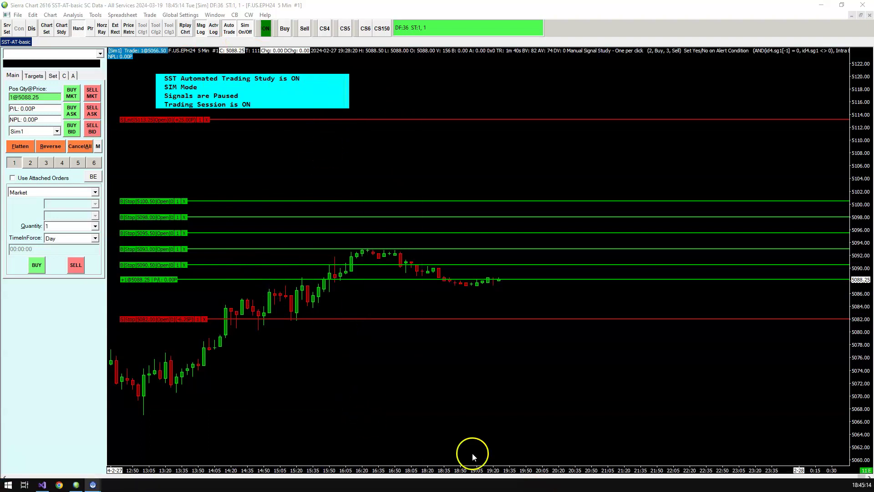
Cancel all working orders and flatten the open position
right_click(390, 341)
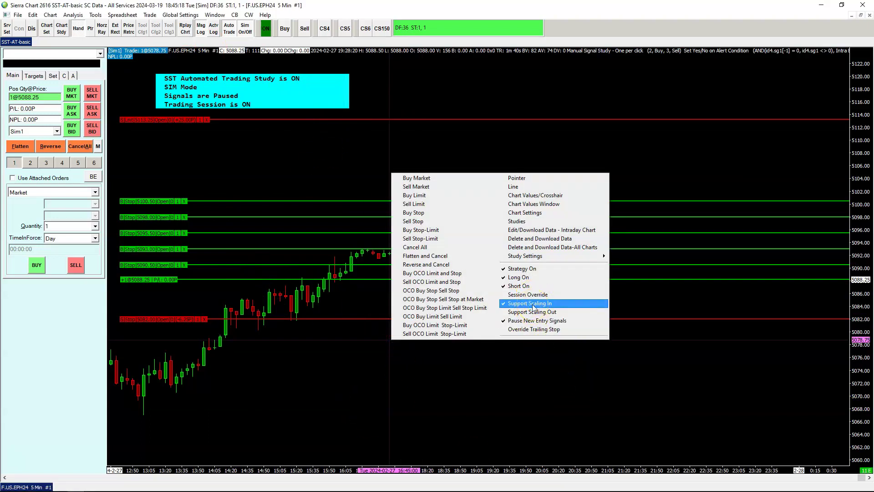
click(81, 148)
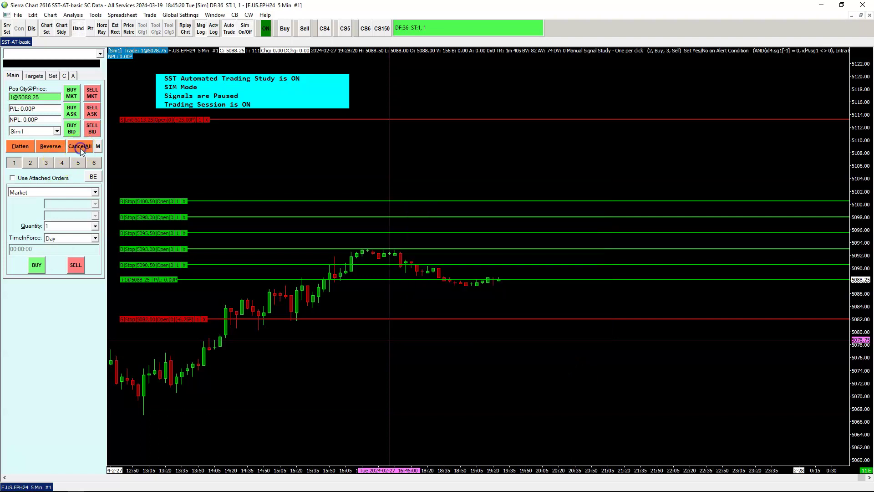
click(81, 149)
click(20, 147)
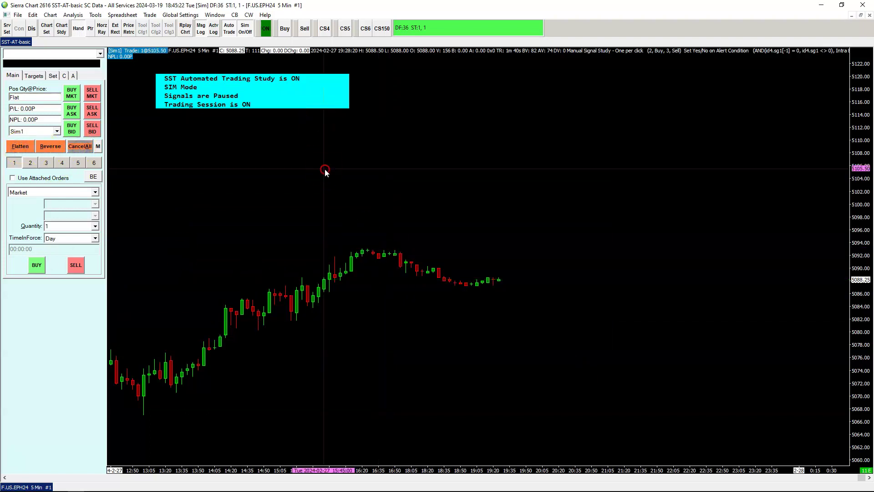
Turn off Pause New Entry Signals and Support Scaling In for the trading study
right_click(325, 172)
click(459, 315)
right_click(378, 196)
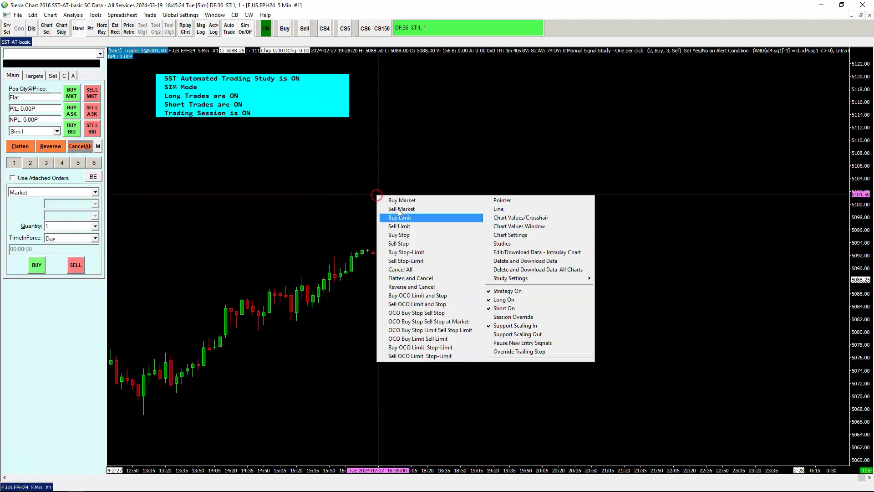
click(516, 325)
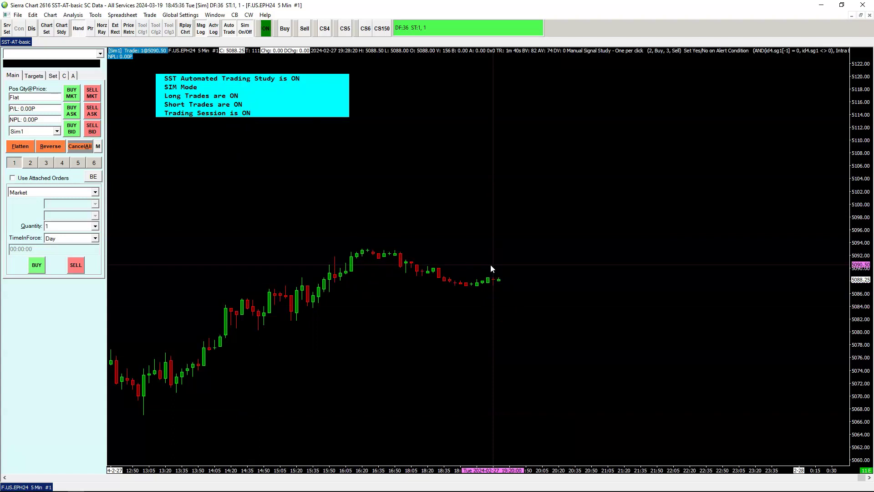
Generate another buy signal with scaling in disabled, and show its entry, target and stop orders on the chart
click(503, 255)
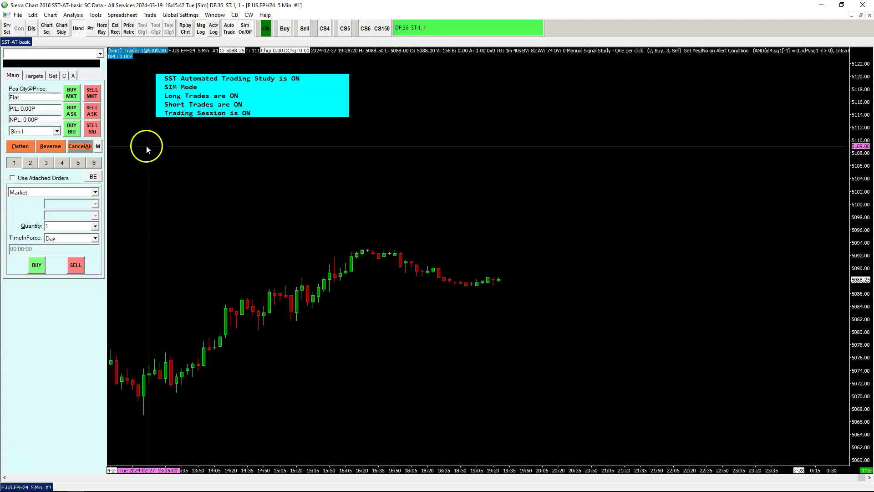
click(288, 29)
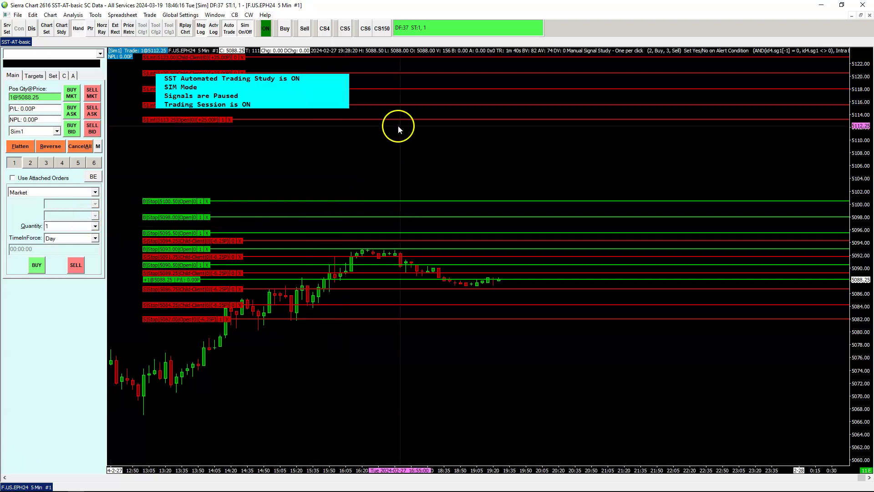
drag(384, 141, 370, 183)
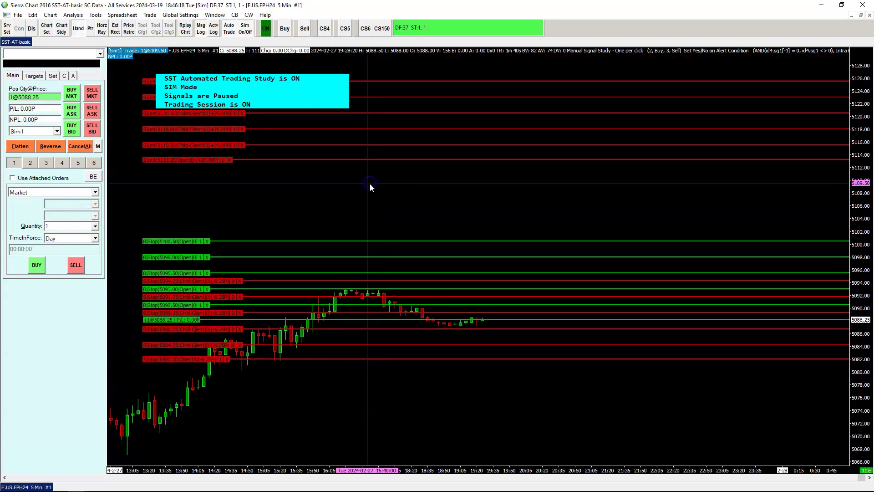
Cancel all orders of the second test trade and flatten its position
click(76, 147)
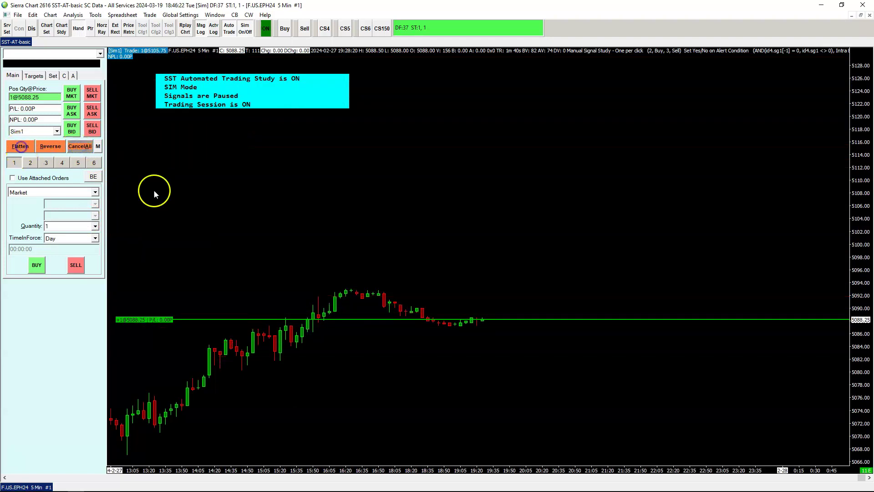
click(20, 146)
Turn on Support Scaling In for the trading study
right_click(369, 220)
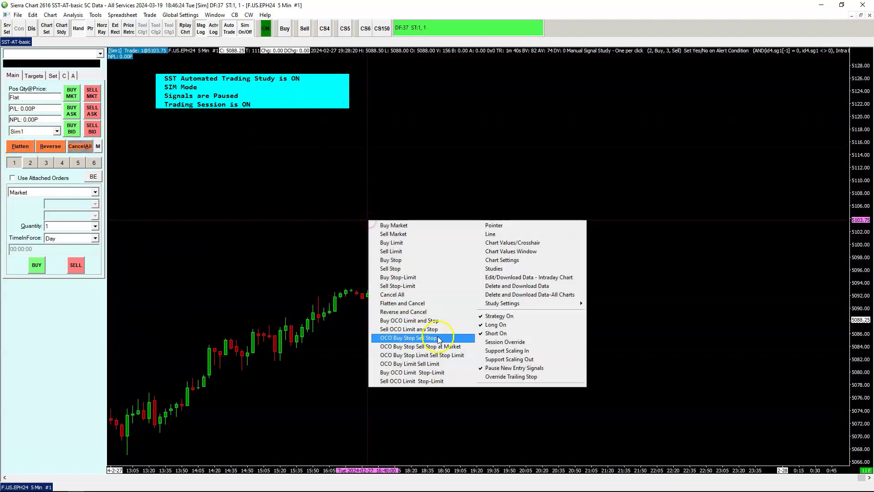
click(507, 351)
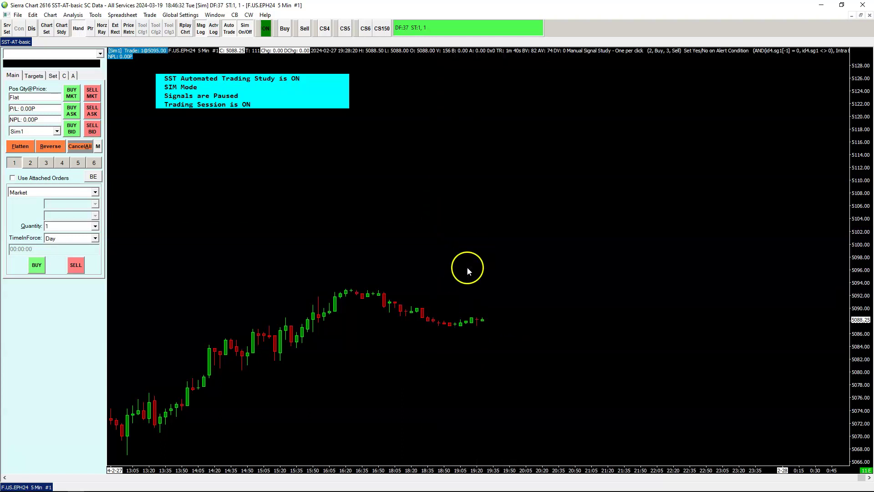
drag(448, 290, 421, 236)
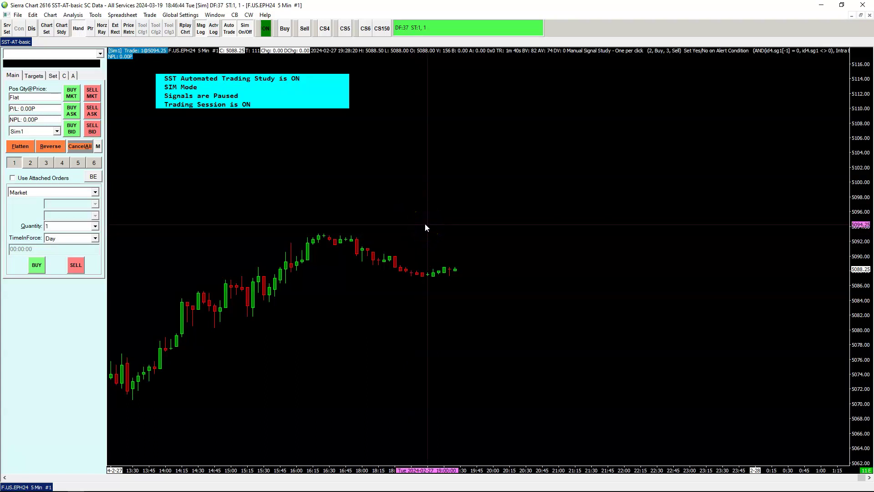
Turn off Pause New Entry Signals and generate a simulated buy signal with scaling in enabled
click(285, 29)
right_click(378, 177)
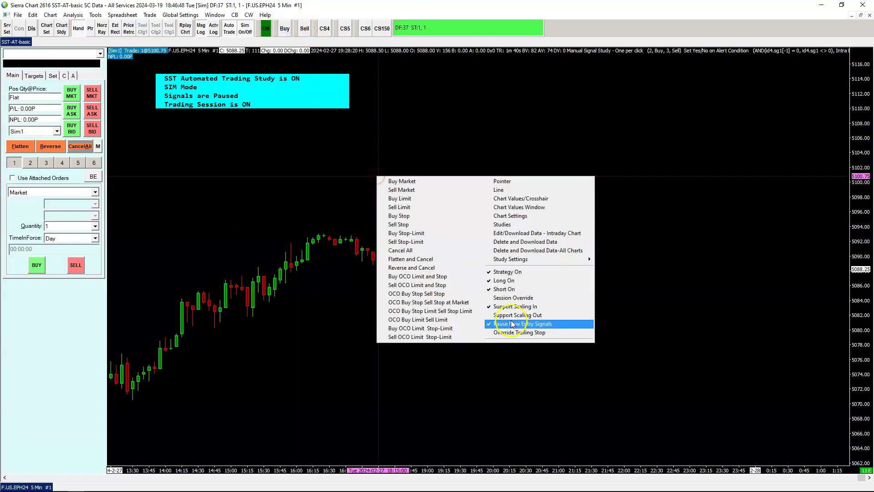
click(516, 323)
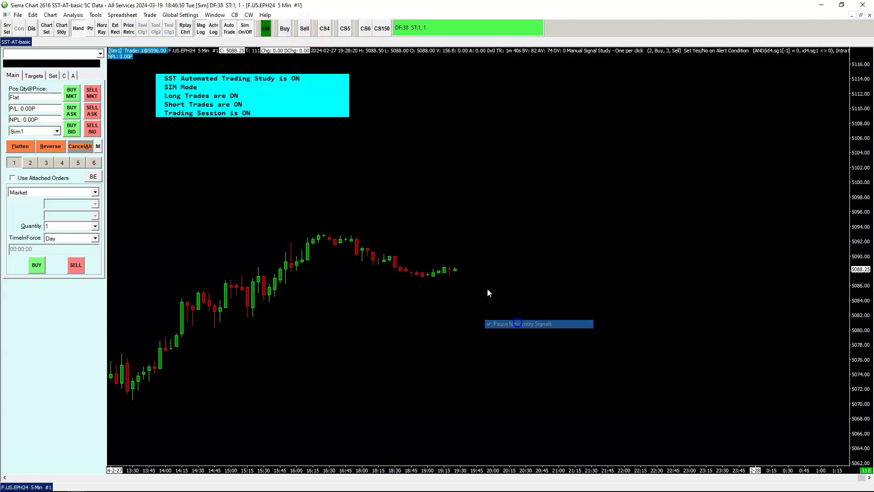
click(285, 28)
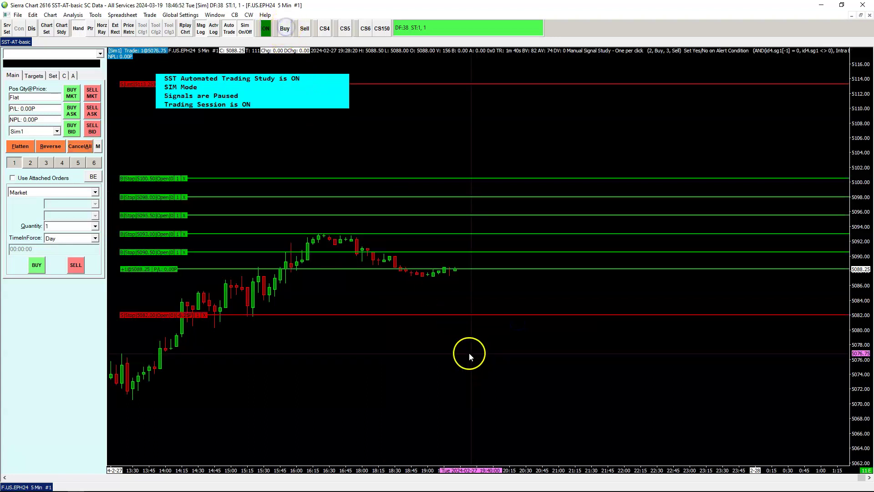
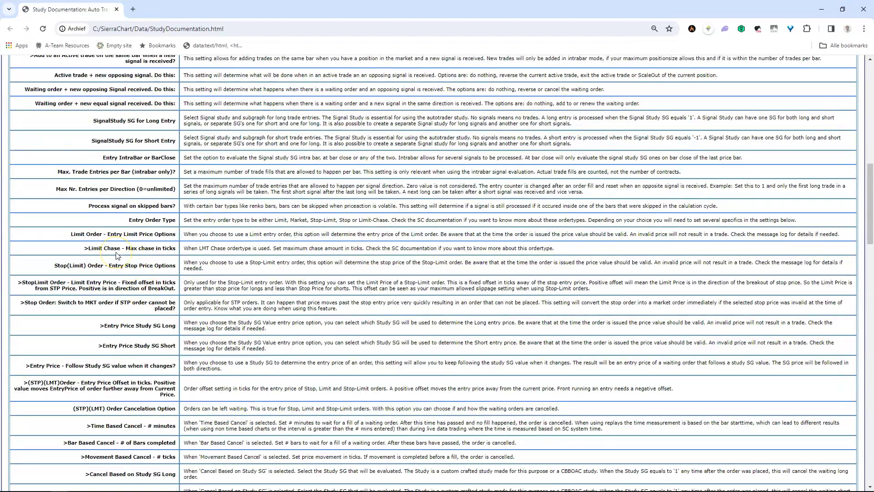
Examine the study documentation for "Use trail Stop?" and "Trailing Study SG Value offset in ticks", and close the page
scroll(118, 255, down, 2)
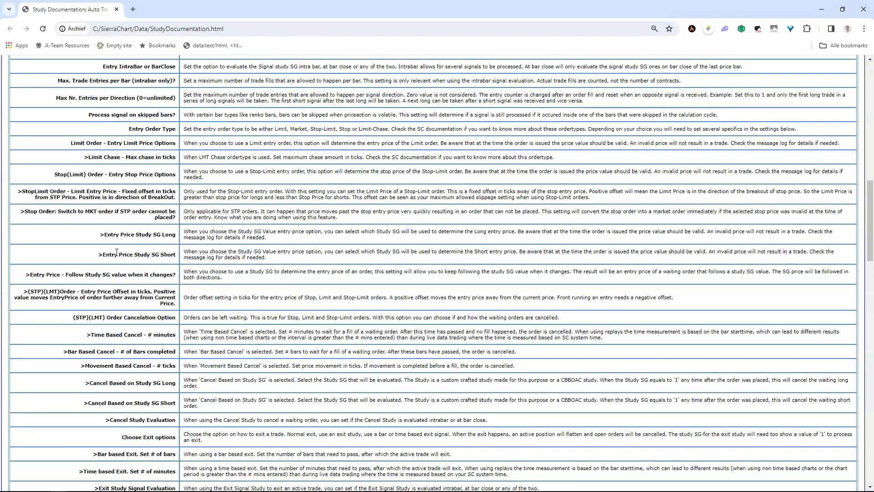
scroll(117, 253, down, 6)
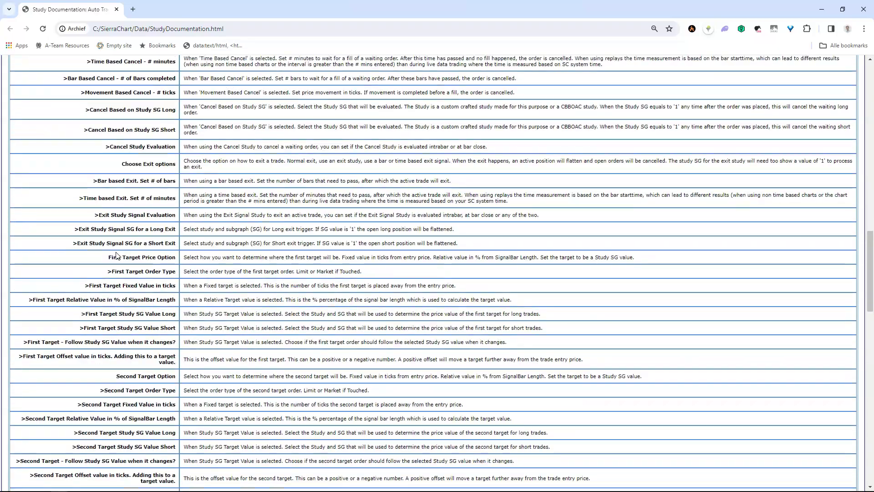
scroll(117, 255, down, 17)
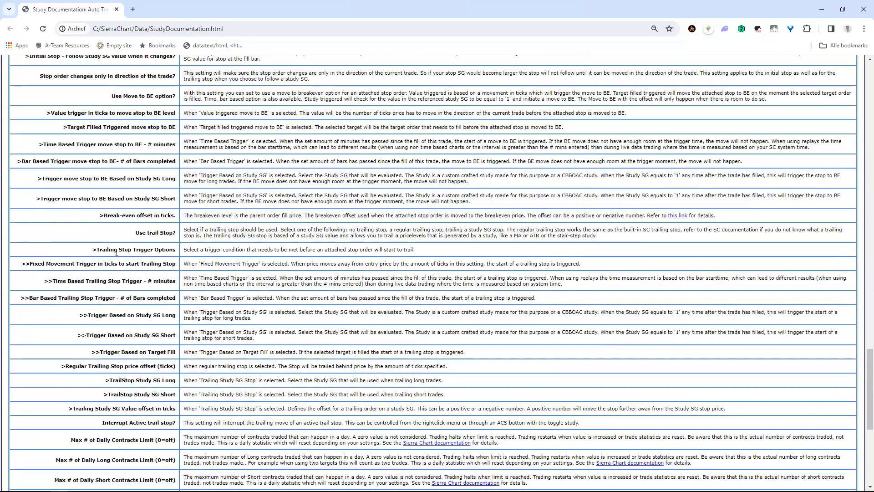
scroll(117, 253, down, 2)
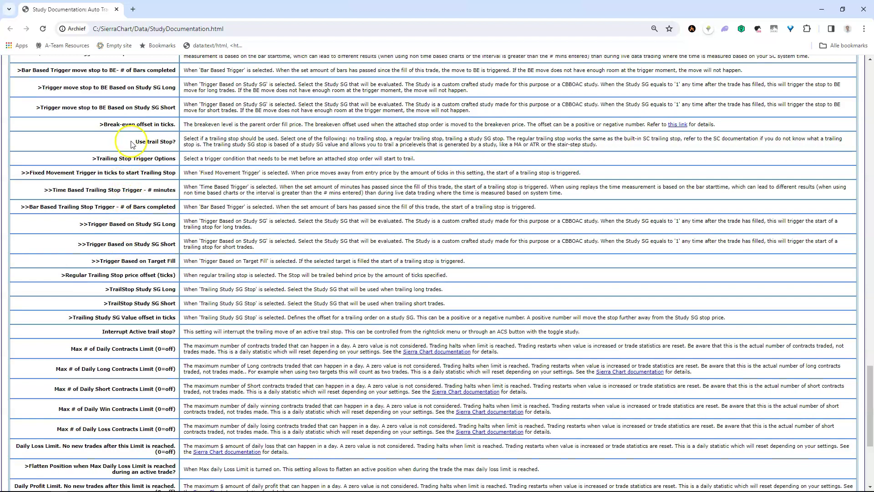
drag(134, 141, 182, 140)
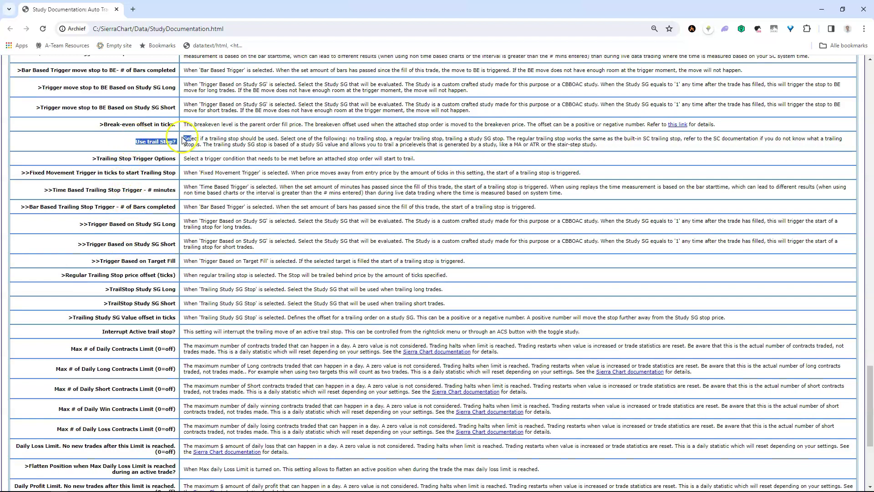
click(189, 140)
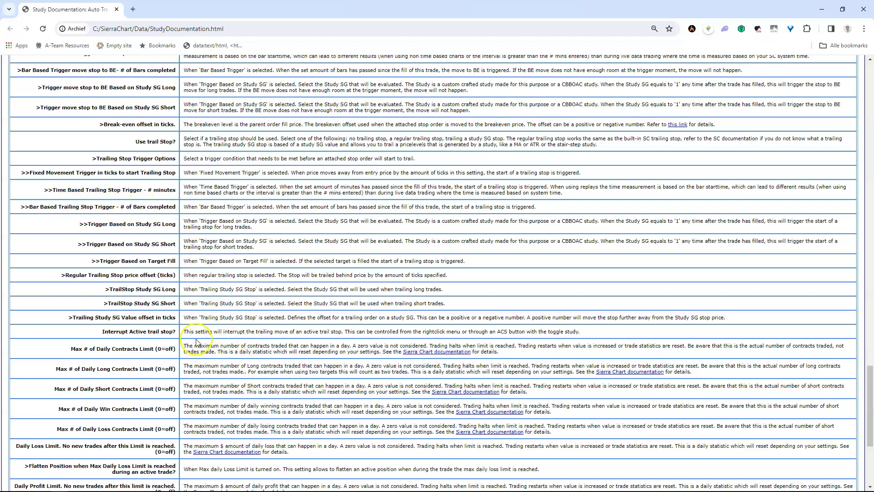
drag(190, 318, 356, 315)
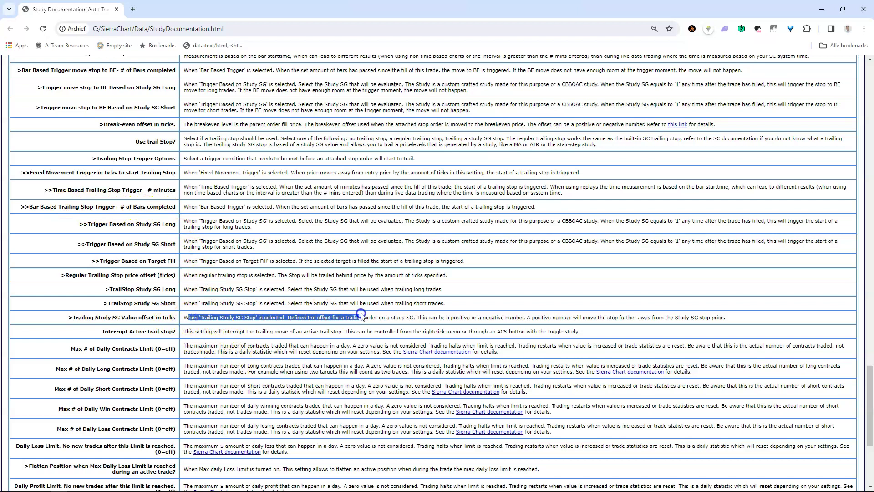
drag(460, 318, 652, 315)
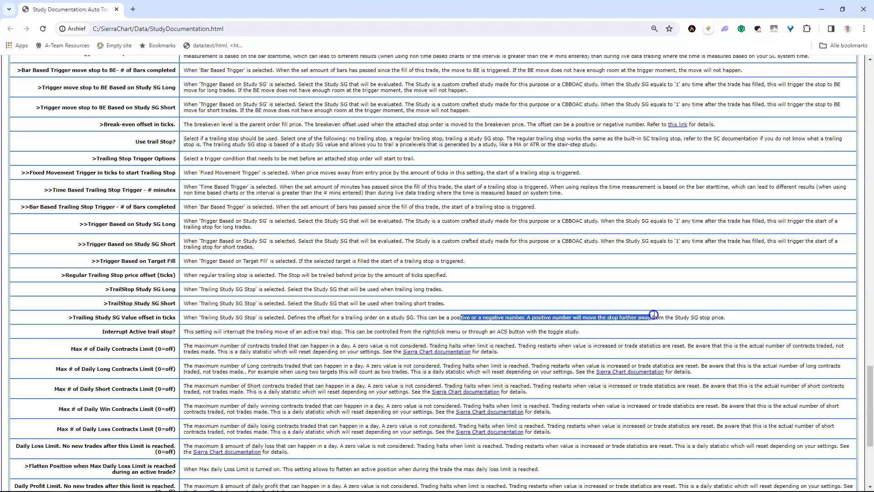
click(660, 317)
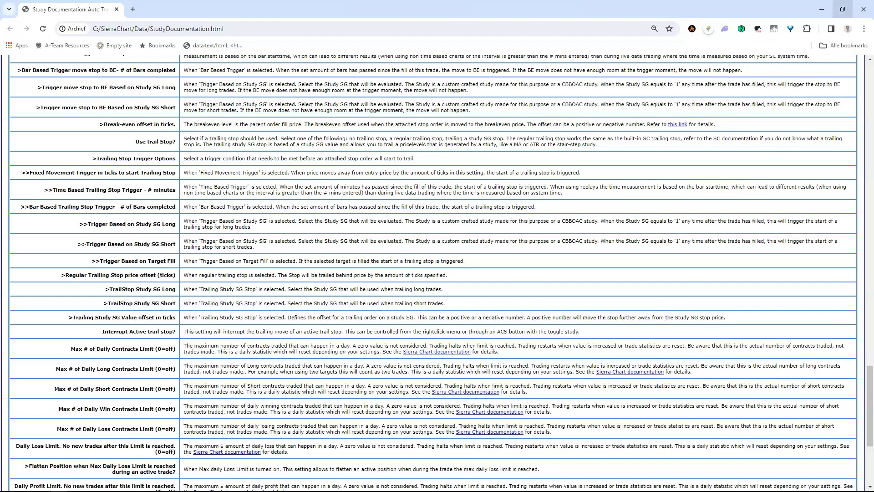
click(864, 14)
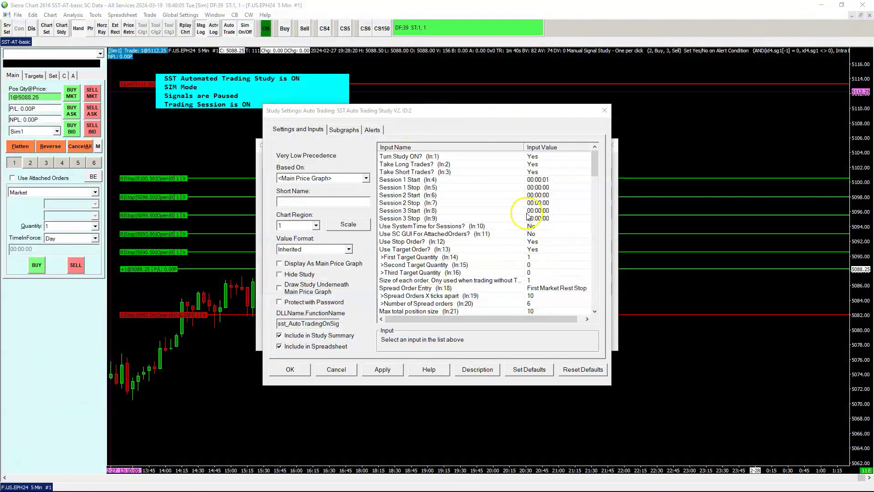
Choose Trailing Study SG Stop for the "Use trail Stop?" input of the SST Auto Trading Study
scroll(528, 217, down, 20)
scroll(529, 217, down, 15)
scroll(514, 213, up, 6)
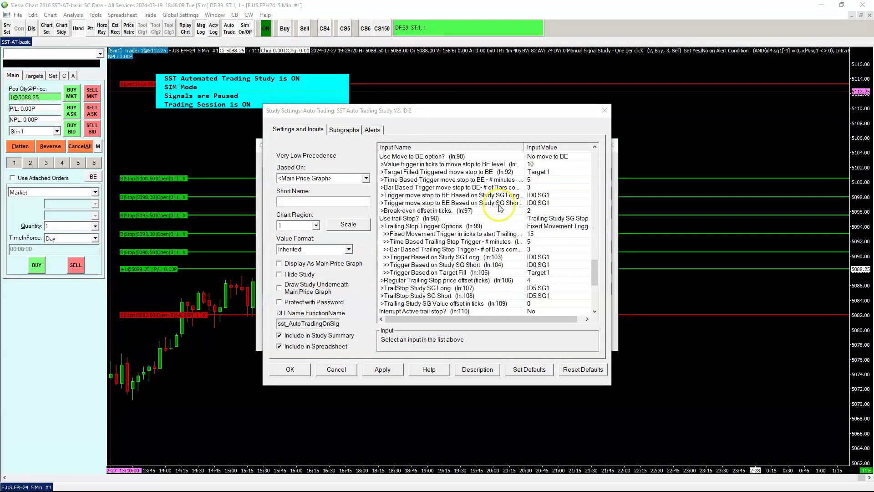
click(539, 218)
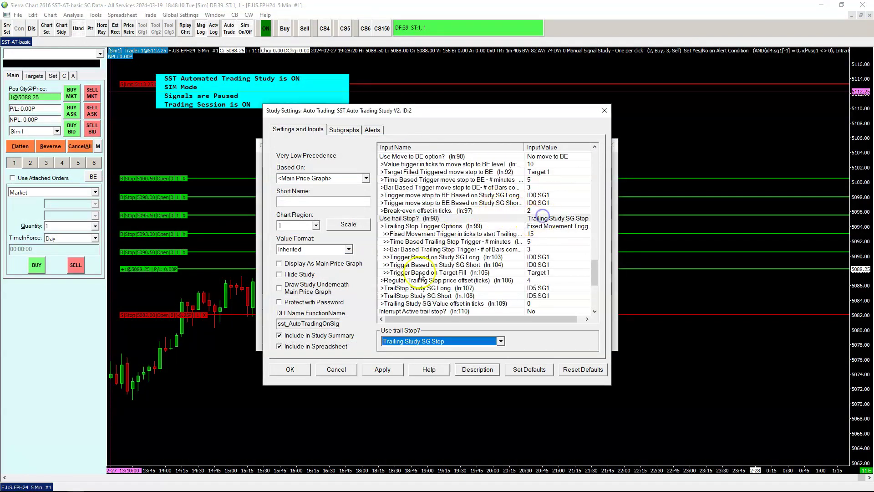
click(402, 343)
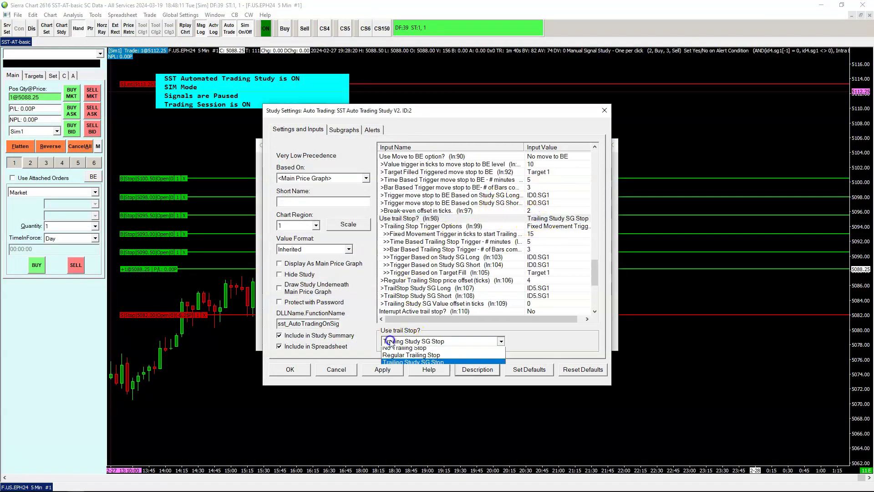
click(401, 366)
Set the trailing stop trigger to Fixed Movement Trigger (#Ticks) with a movement of 25 ticks
click(540, 227)
click(434, 342)
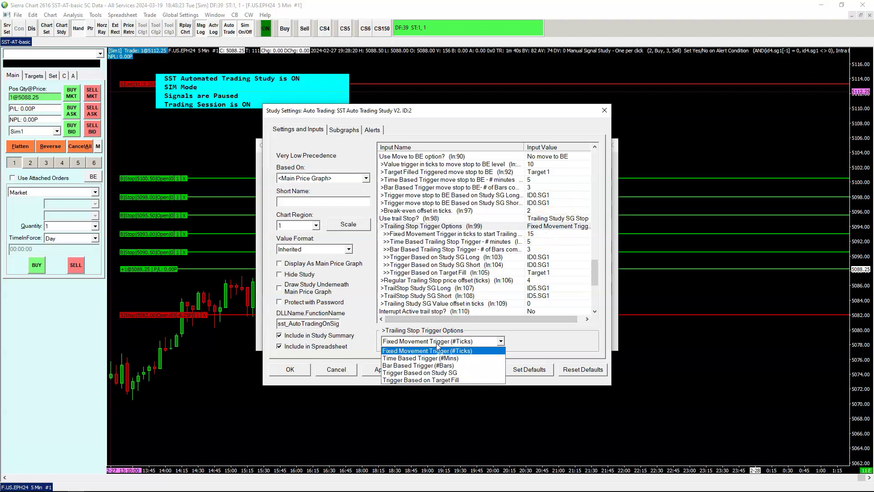
click(441, 350)
click(543, 234)
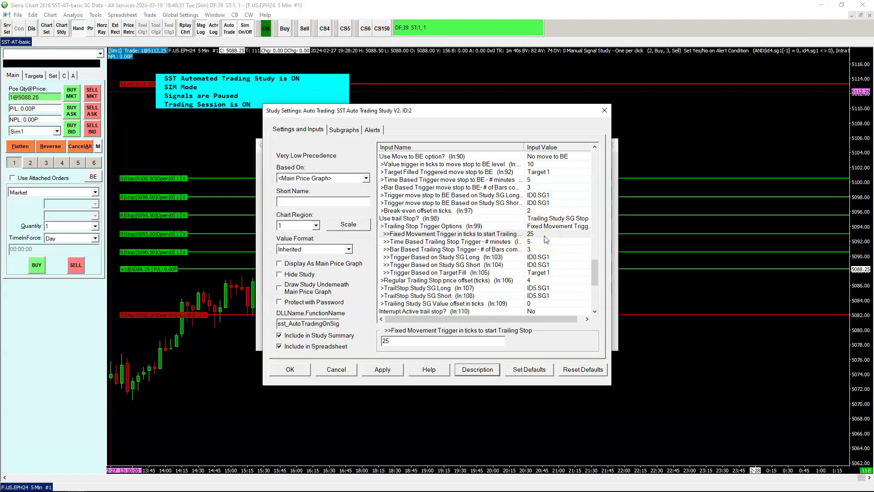
Keep Trading: Position Average Price as the long and short trail stop study, and apply a trailing study value offset of 10 ticks
click(539, 288)
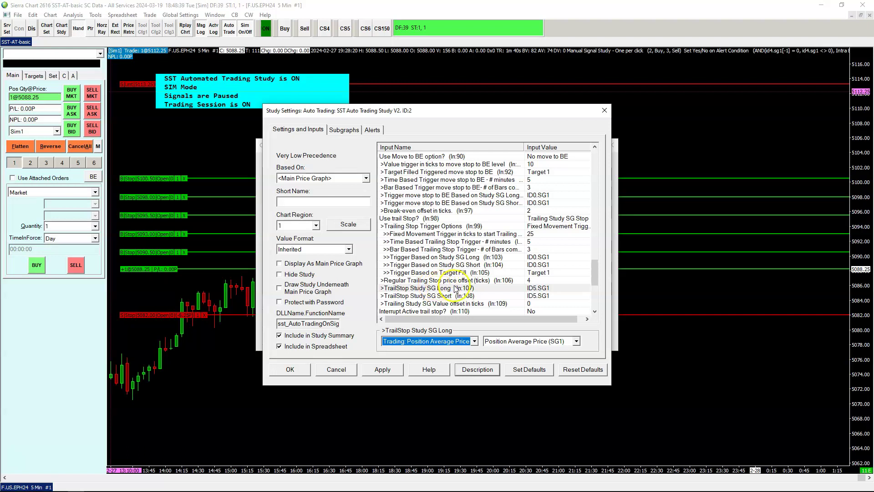
click(439, 344)
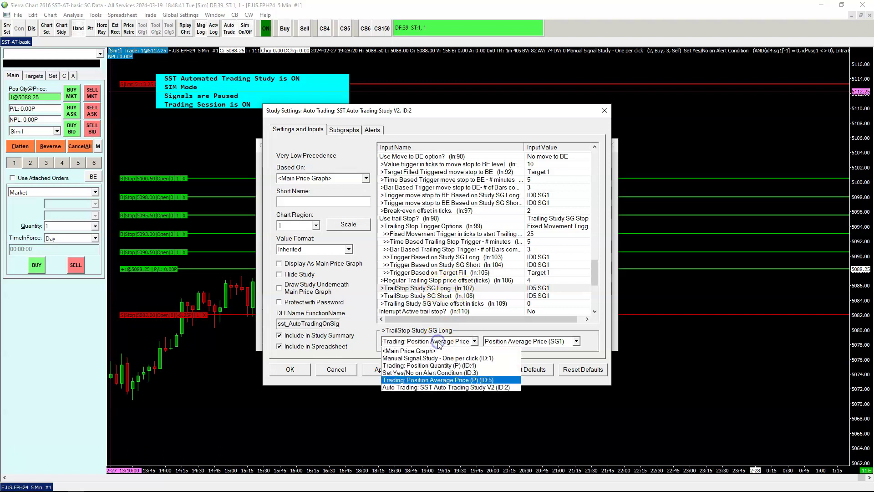
click(439, 345)
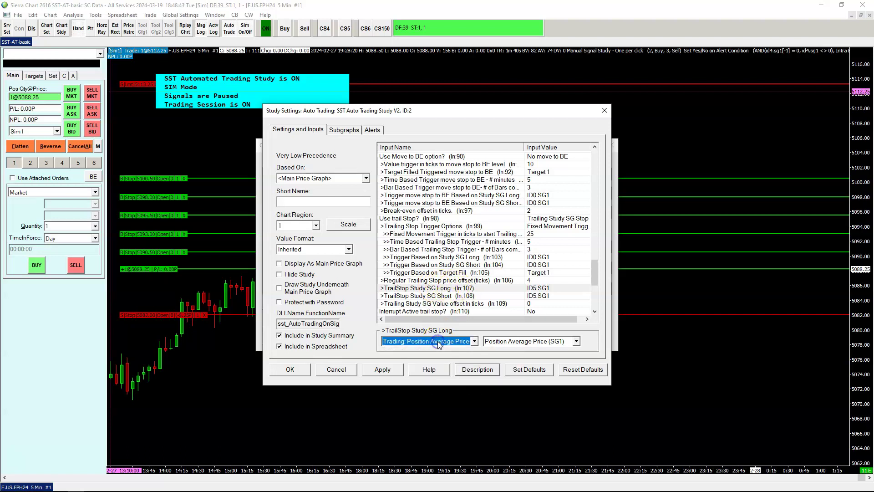
click(543, 297)
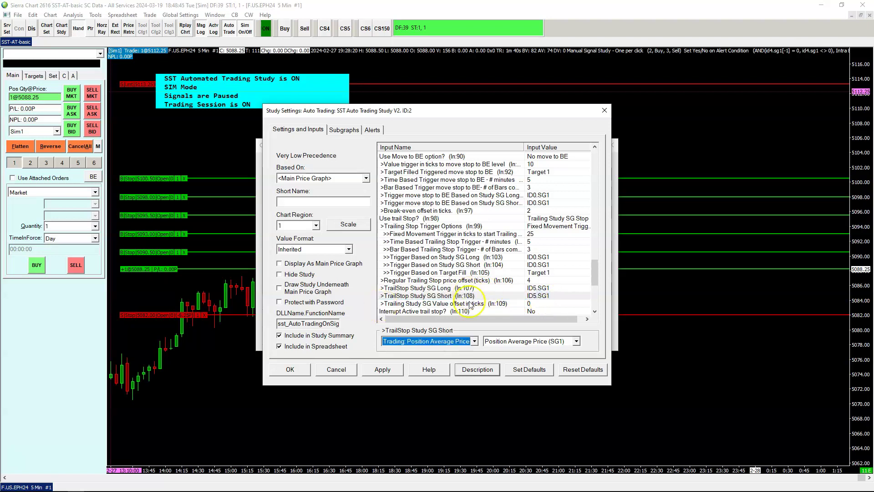
click(531, 304)
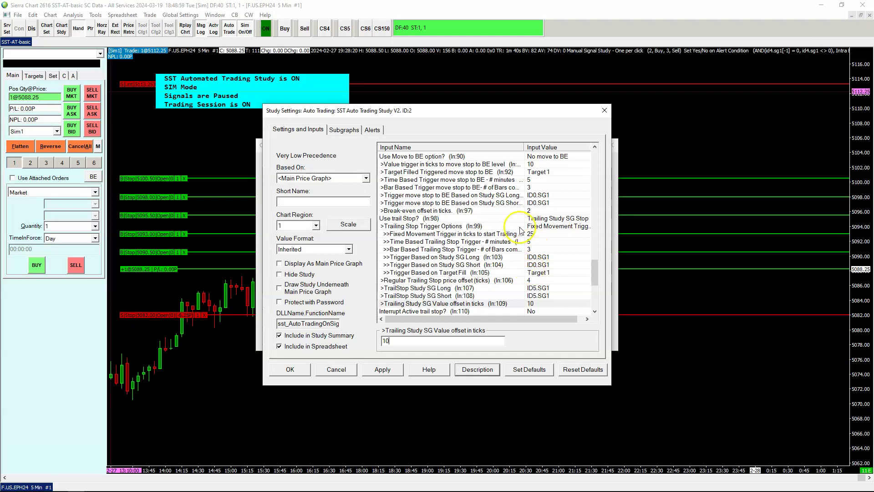
click(307, 369)
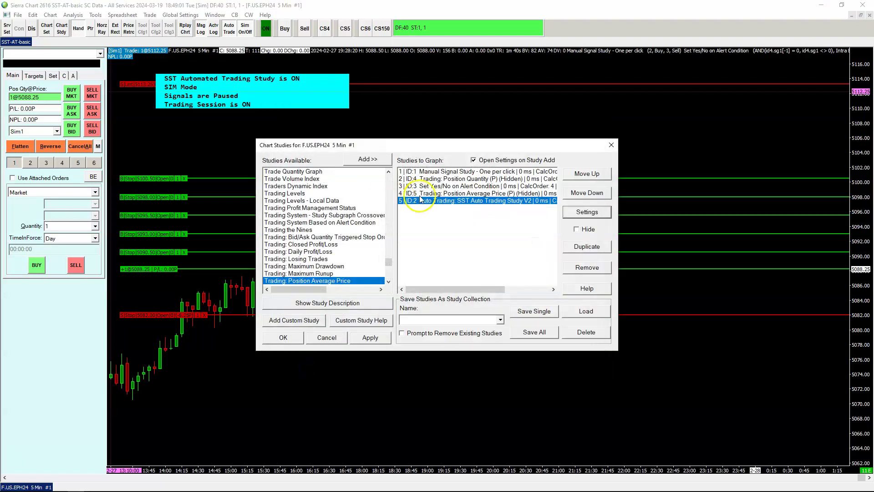
Inspect the Trading: Position Average Price study's settings, including its chart region, and close them without changes
click(432, 193)
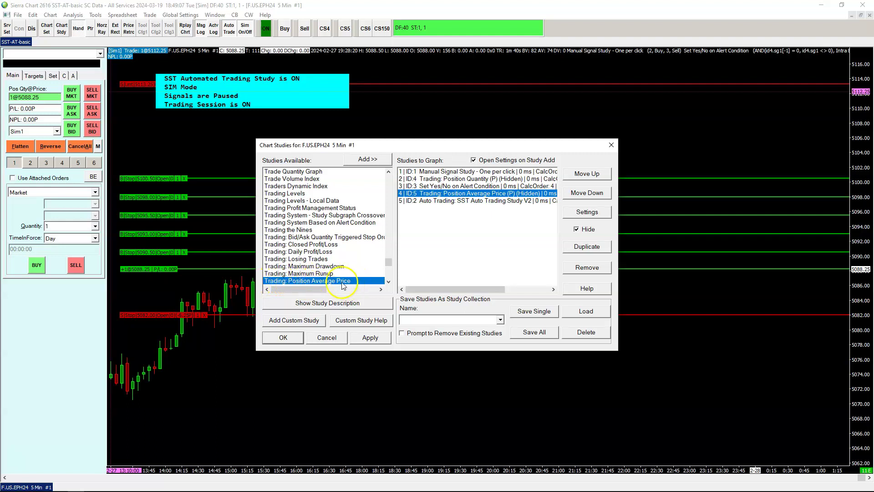
scroll(348, 287, down, 2)
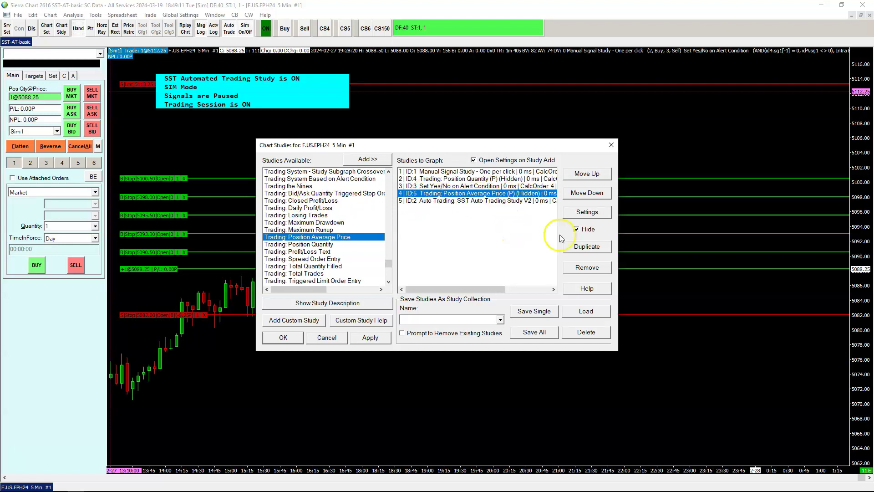
click(588, 212)
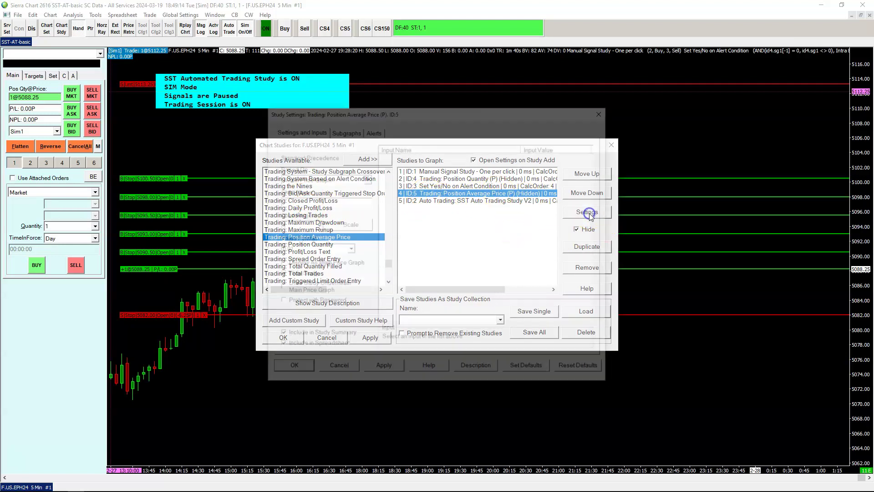
click(309, 230)
click(296, 233)
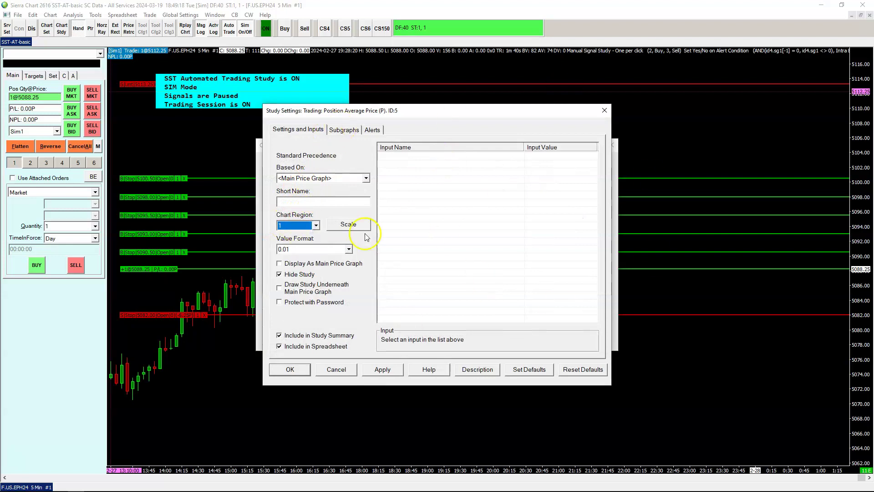
click(336, 369)
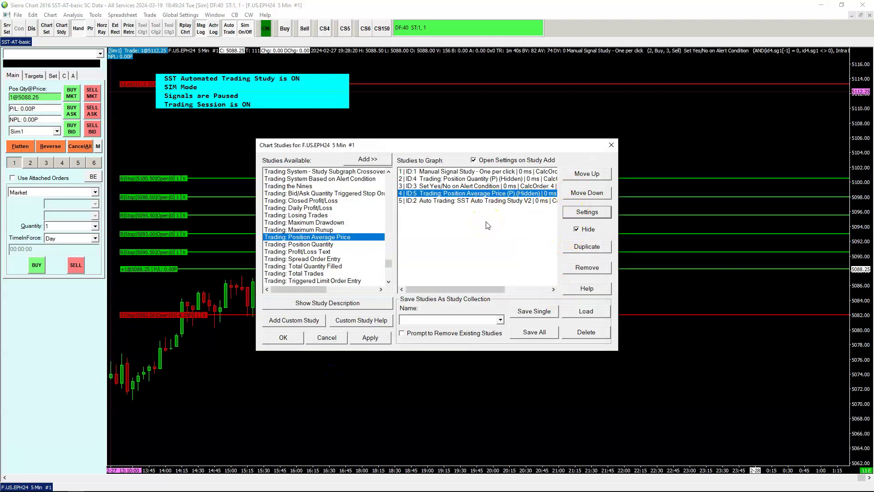
Review the trailing stop inputs of the SST Auto Trading Study, including the trail stop type and long trail stop study, and close the study dialogs
click(504, 200)
click(587, 212)
scroll(537, 248, down, 10)
scroll(538, 249, down, 6)
scroll(545, 253, up, 6)
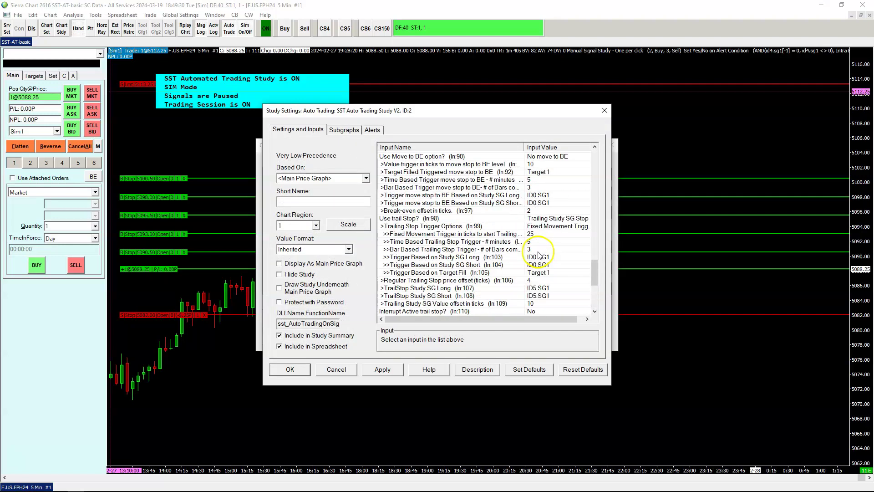
click(541, 219)
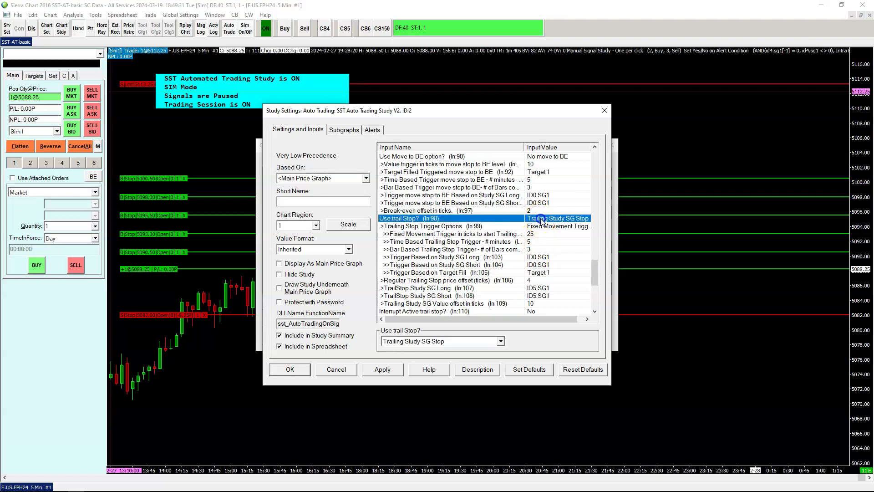
click(502, 288)
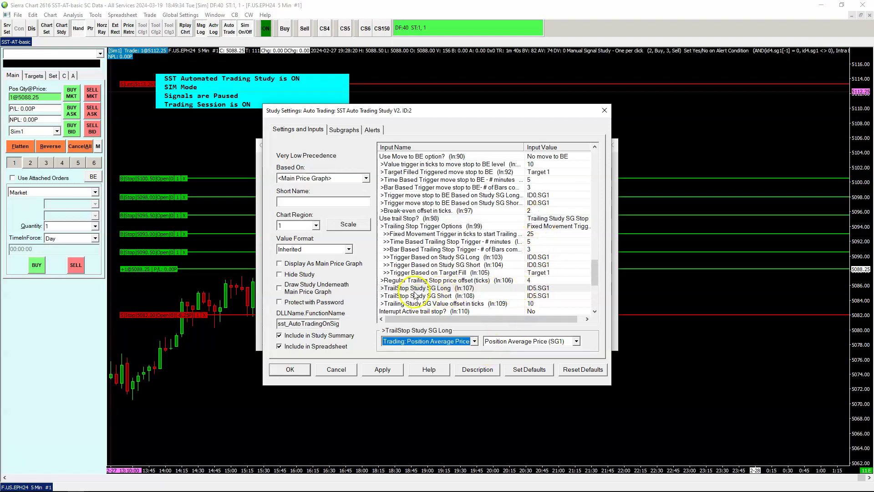
click(539, 220)
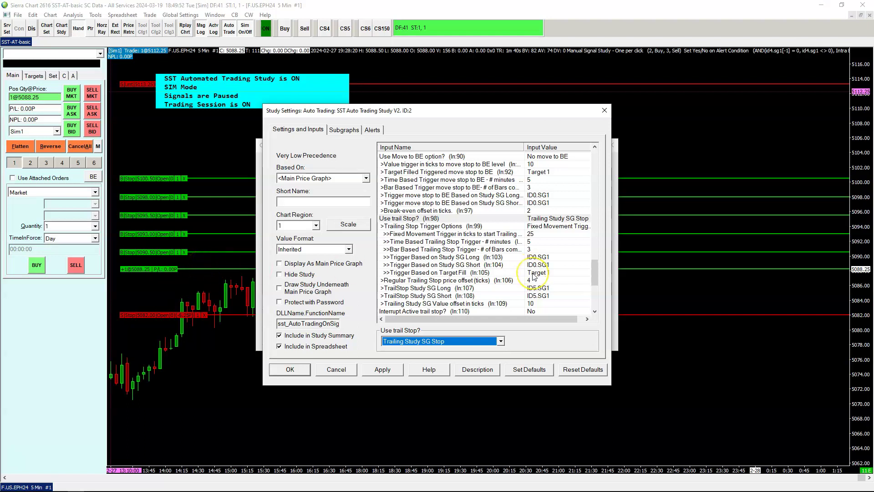
scroll(533, 276, down, 2)
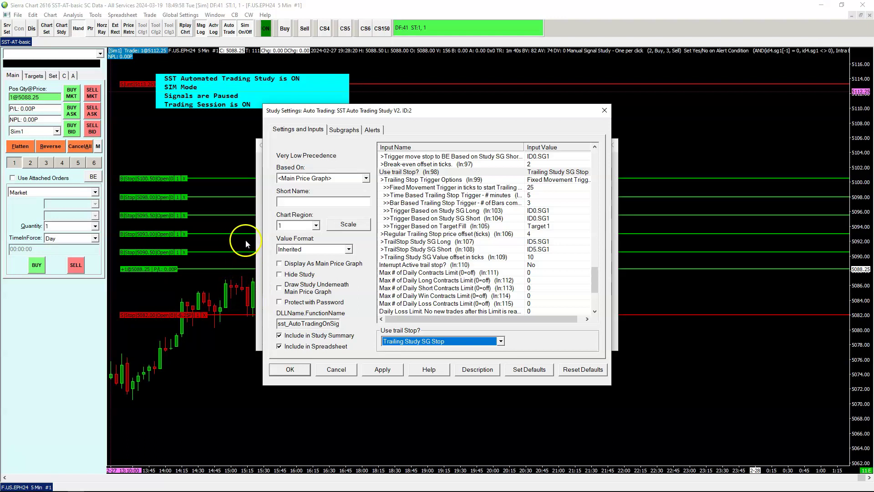
click(292, 369)
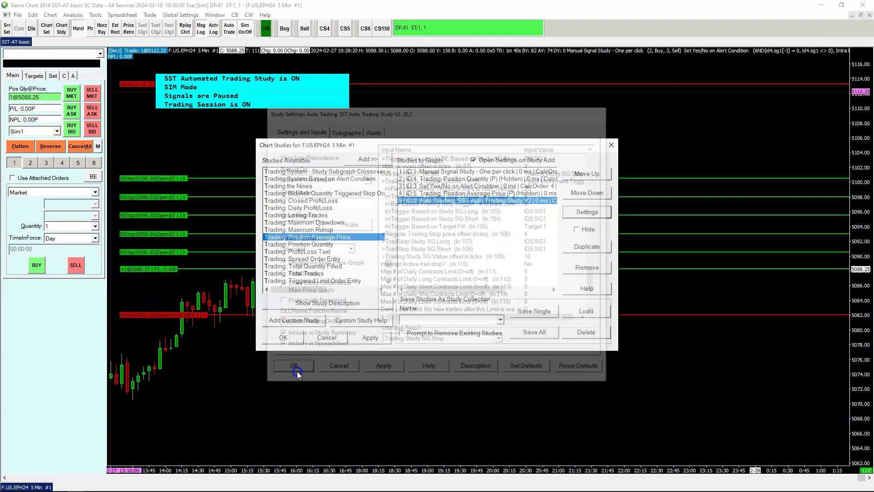
click(292, 344)
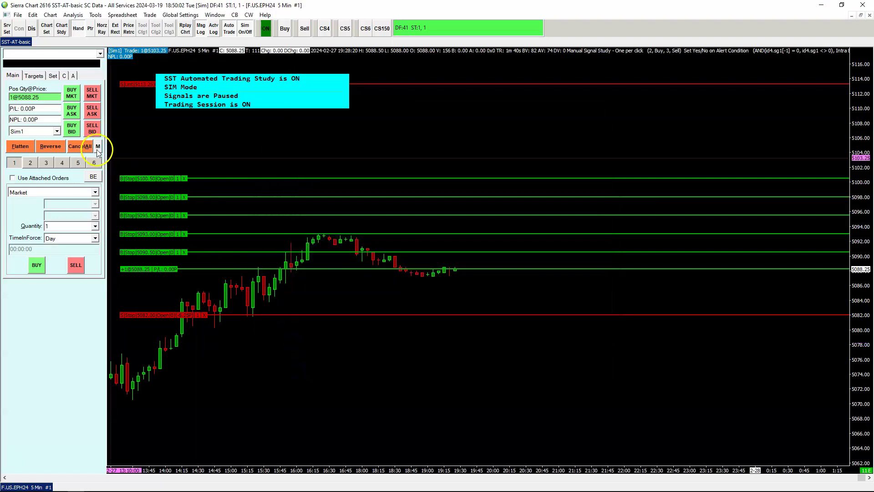
Cancel all working orders and flatten the open simulated position
click(81, 144)
click(16, 146)
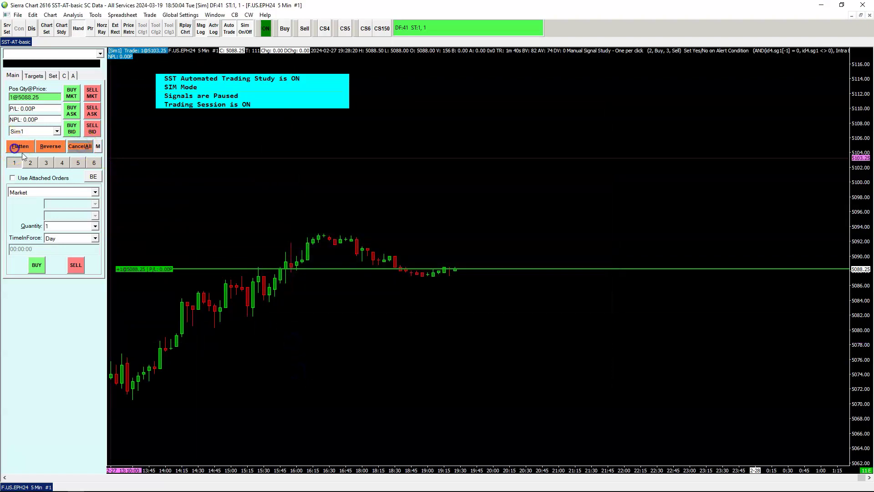
Replay the chart from about 13:15 on 2024-02-27 at speed 1, clearing all trade data for the symbol and account
drag(212, 398, 567, 345)
drag(380, 377, 602, 375)
drag(414, 426, 556, 388)
click(50, 15)
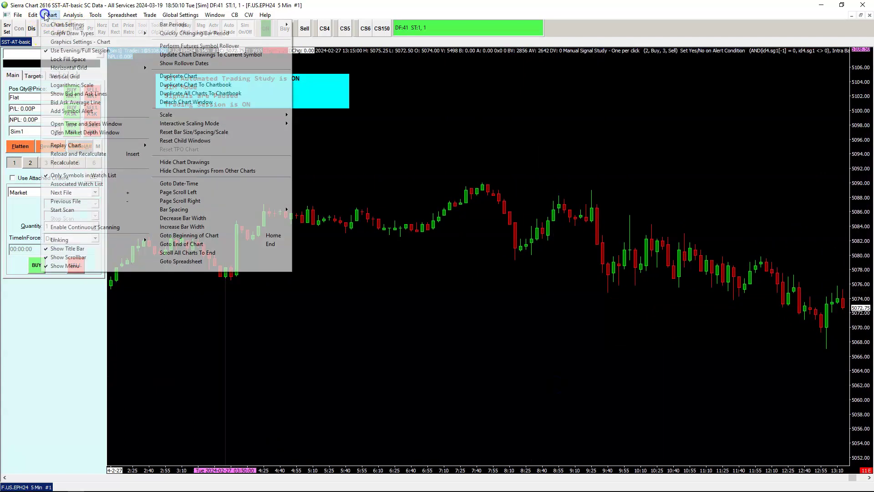
mouse_move(68, 145)
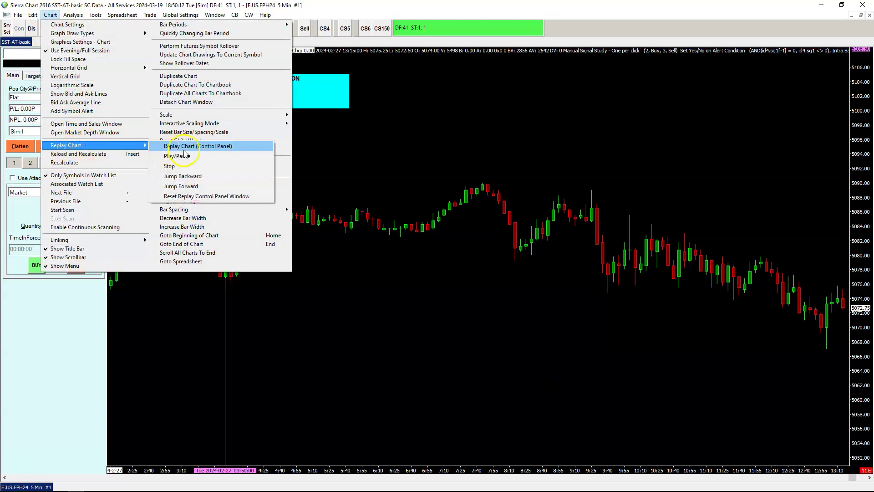
click(182, 145)
click(373, 424)
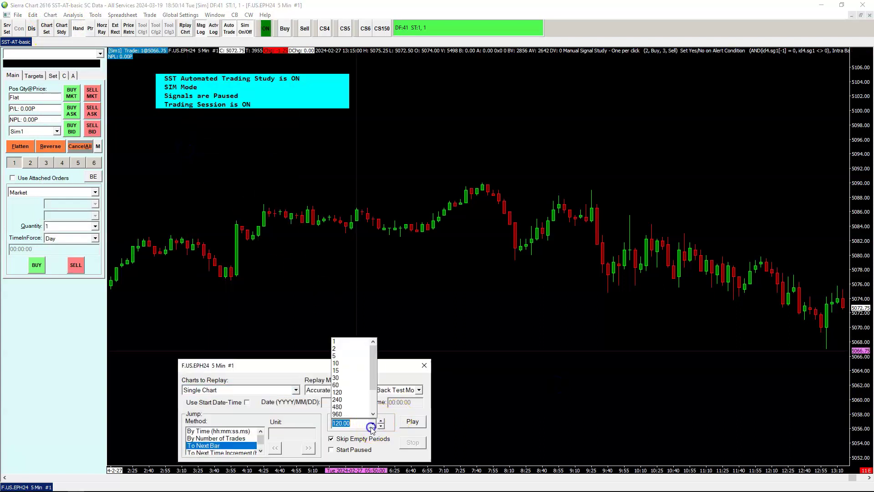
click(342, 346)
click(413, 422)
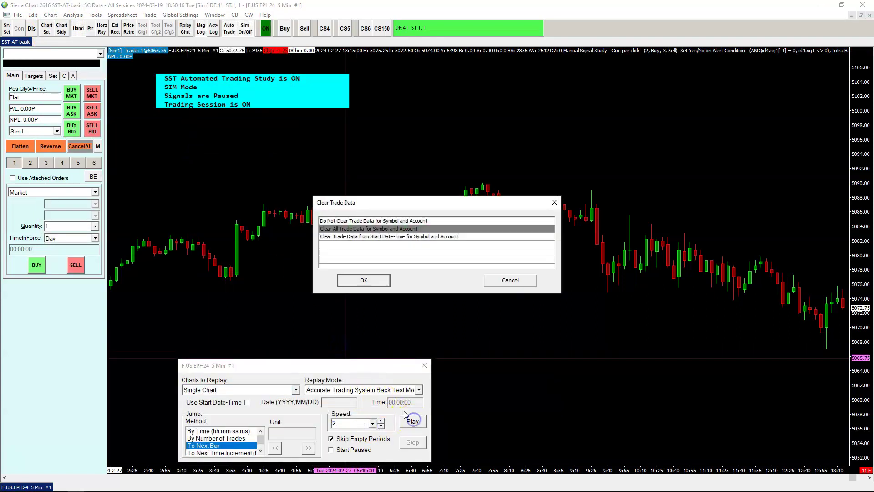
click(355, 281)
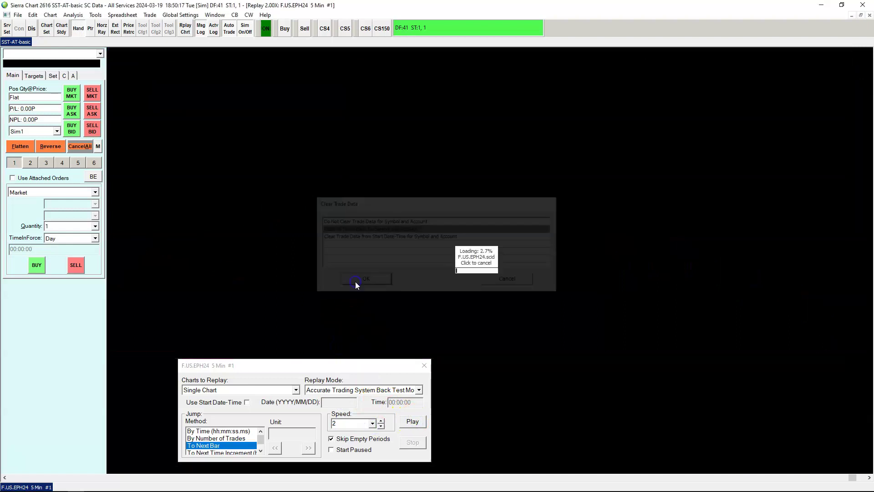
click(381, 427)
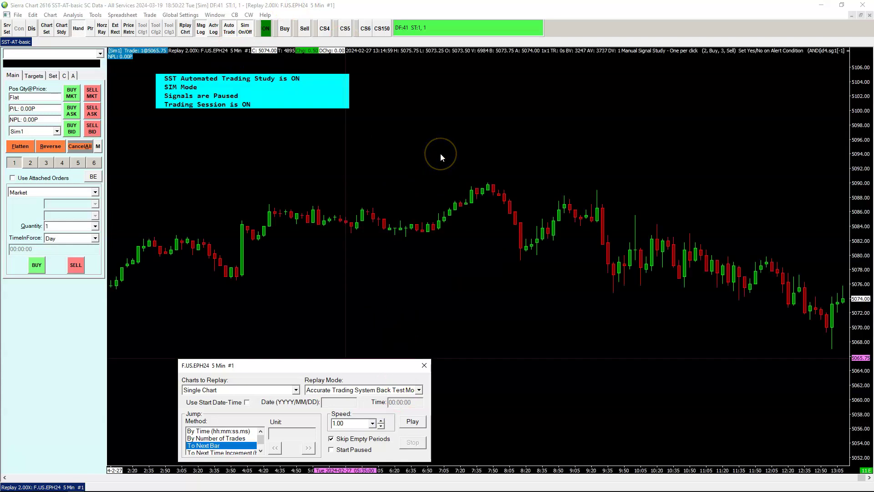
Turn off Pause New Entry Signals for the strategy and check the Support Scaling In option
right_click(448, 163)
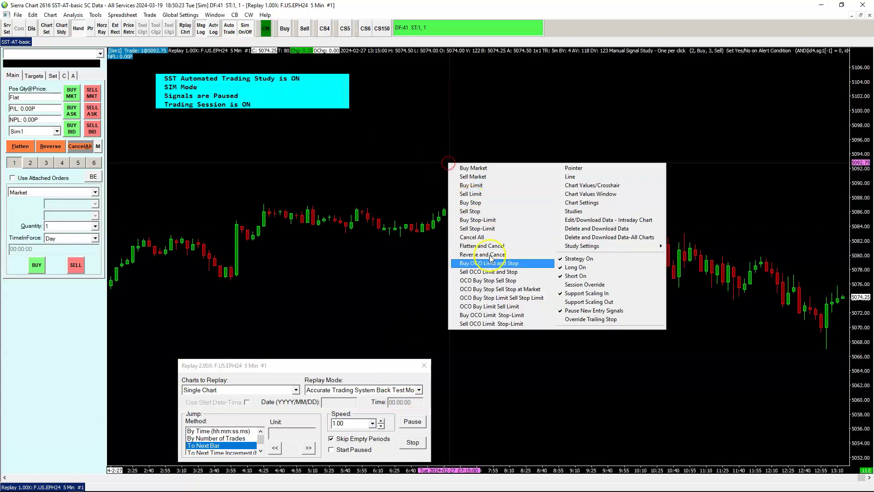
click(593, 311)
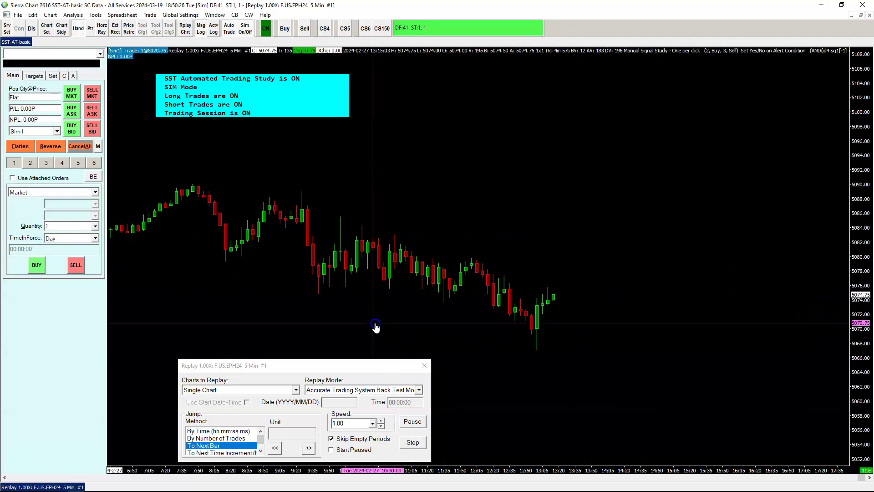
right_click(437, 202)
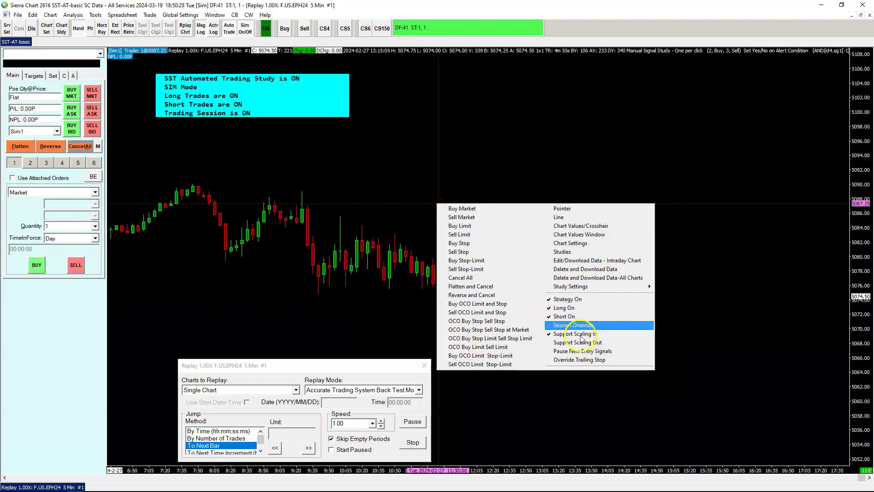
click(286, 272)
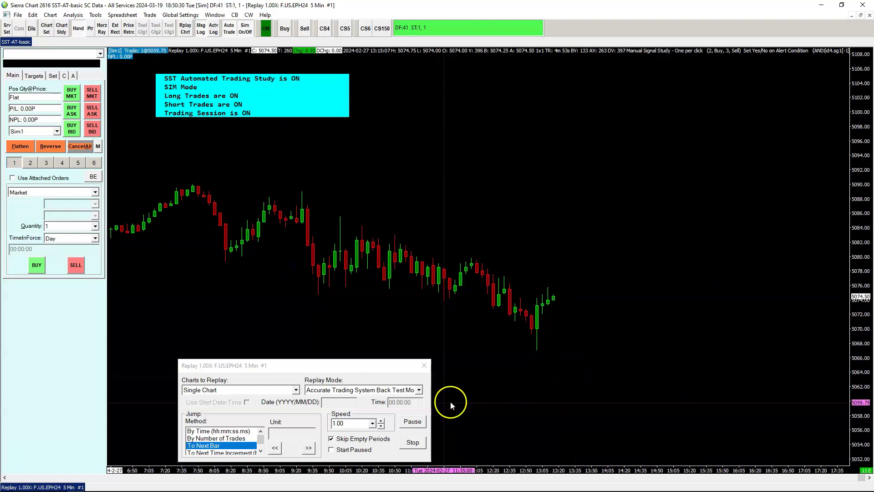
Trigger a manual buy signal for the strategy and set the replay speed to 120
click(284, 29)
click(295, 248)
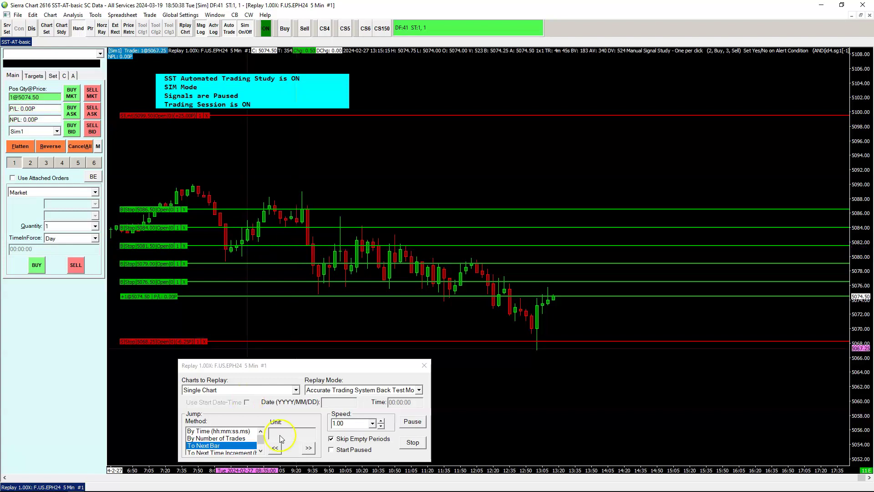
click(373, 423)
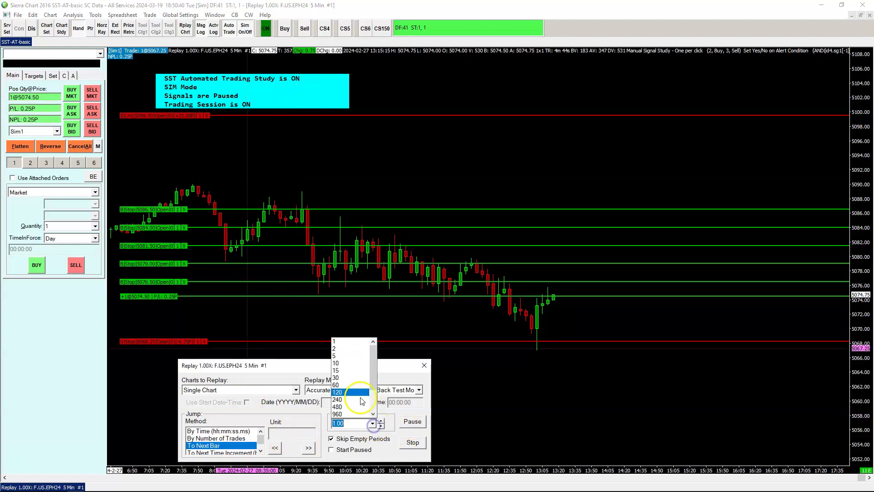
click(361, 392)
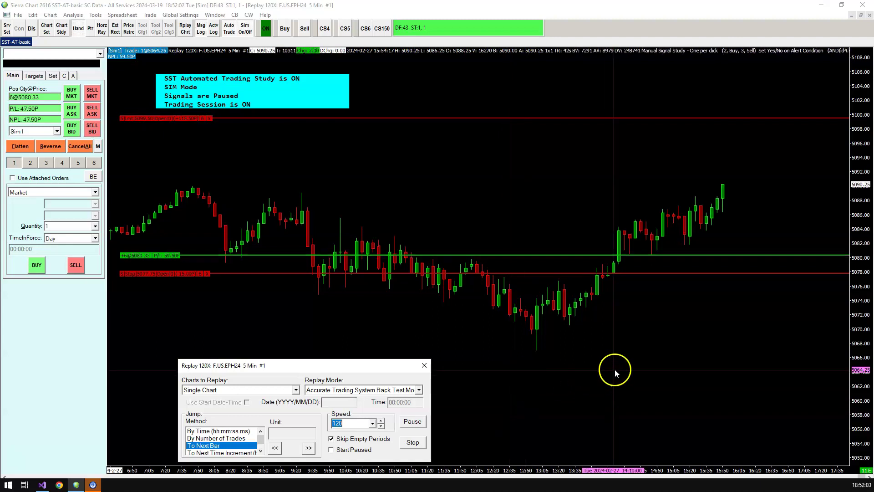
Move the stop order up to about 5079.25 and the limit target down to about 5093.50 on the chart
drag(726, 341, 630, 341)
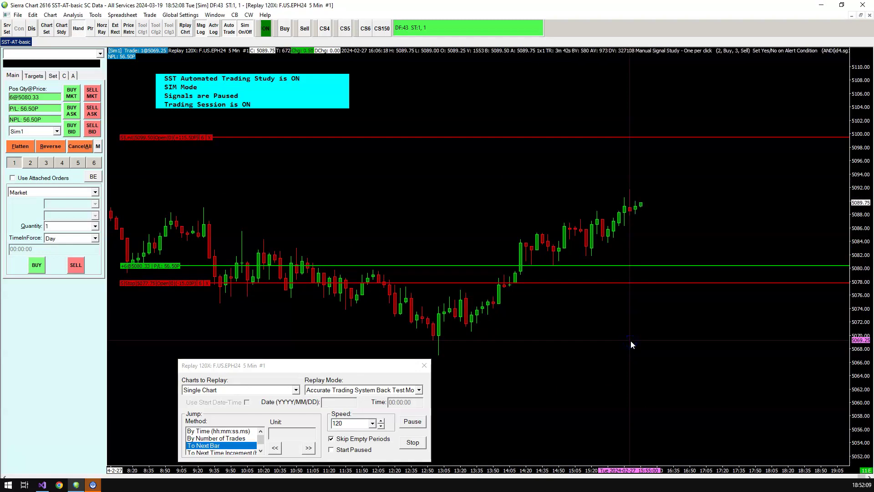
drag(641, 284, 651, 272)
drag(656, 137, 679, 184)
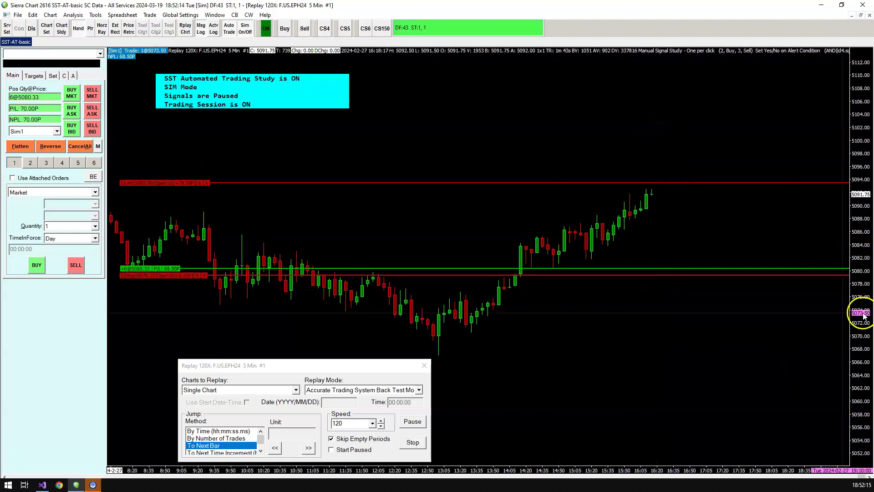
drag(865, 309, 858, 346)
click(640, 379)
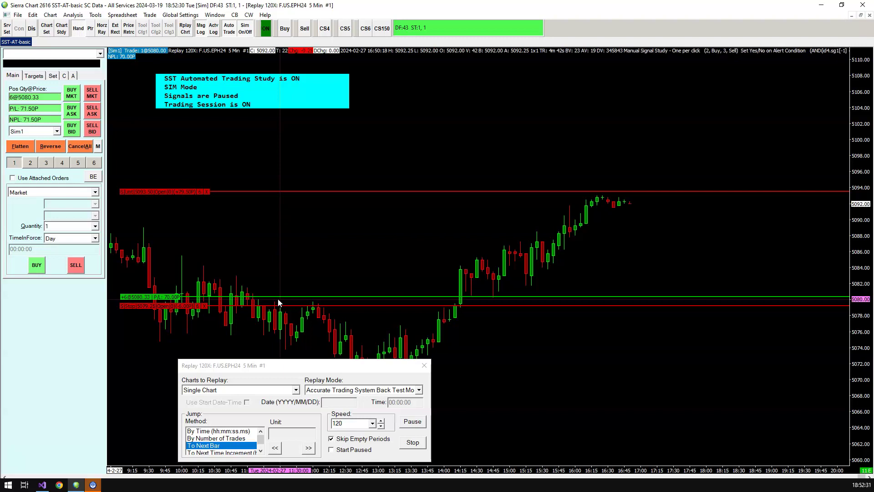
click(292, 355)
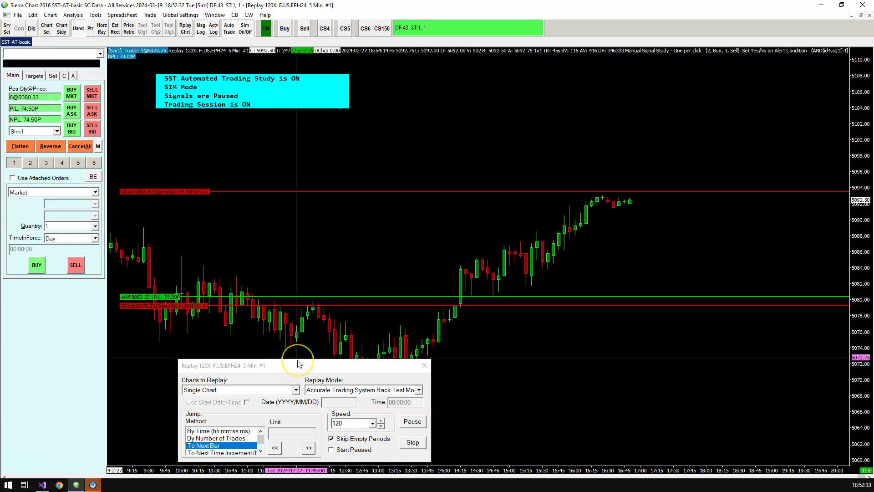